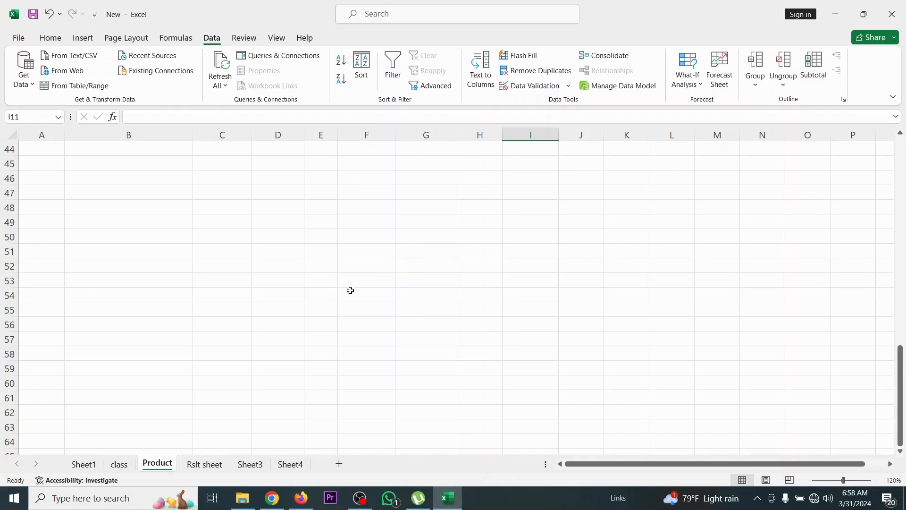
Delete the stray "asd" entry in cell B33, just below the product list
scroll(312, 290, up, 10)
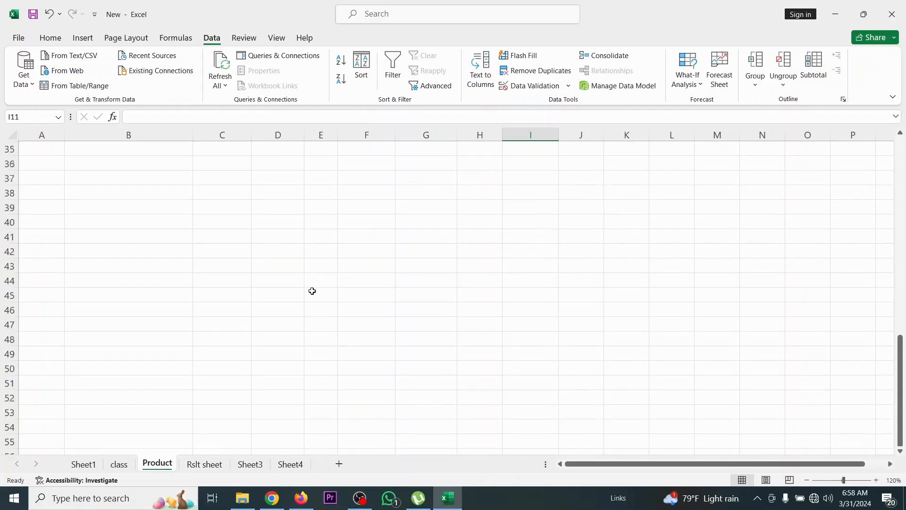
scroll(312, 288, up, 4)
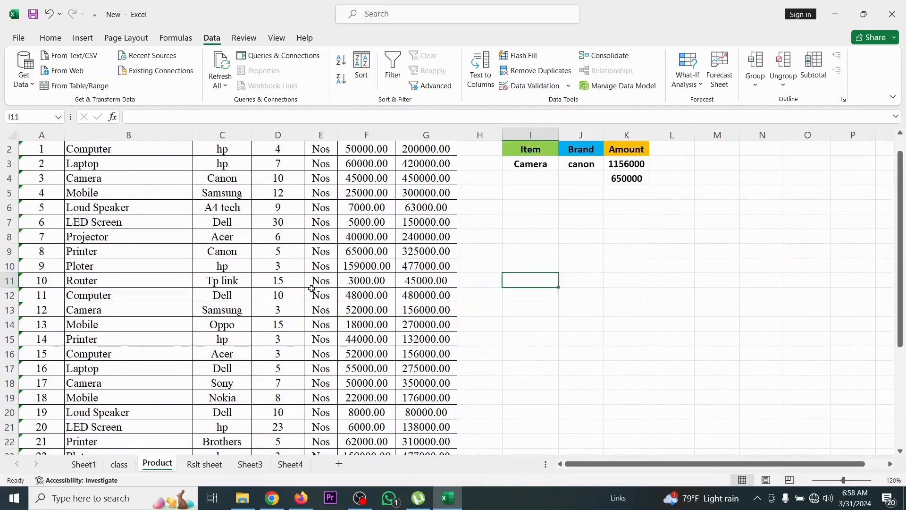
scroll(312, 288, up, 1)
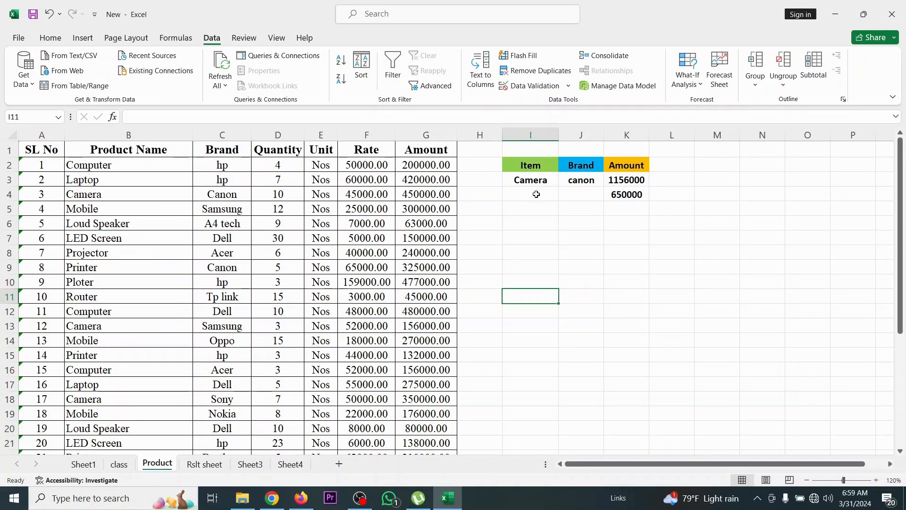
scroll(538, 194, down, 7)
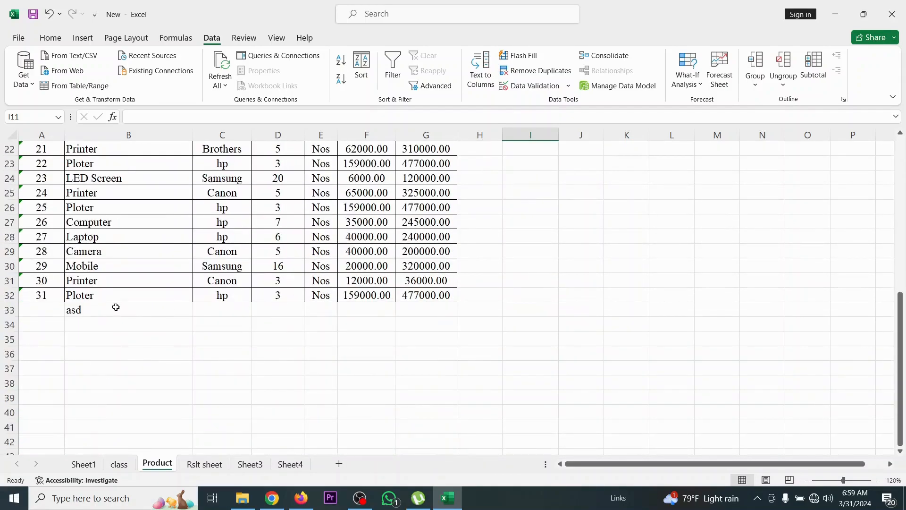
click(114, 310)
key(Delete)
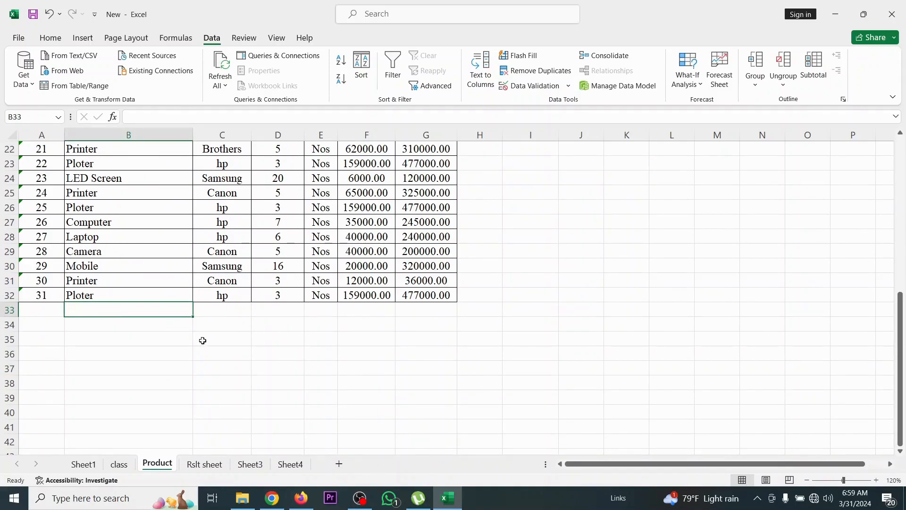
scroll(201, 340, up, 7)
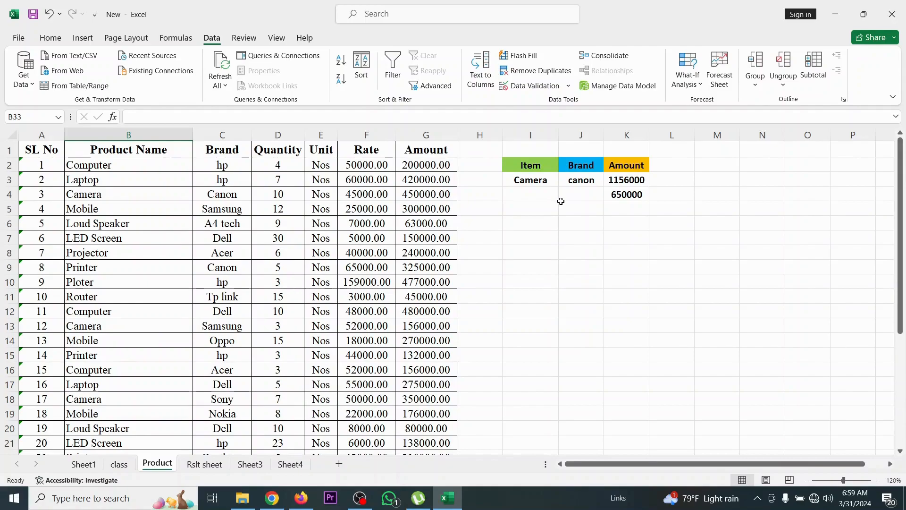
Clear the item name in cell I3 of the summary table
click(537, 179)
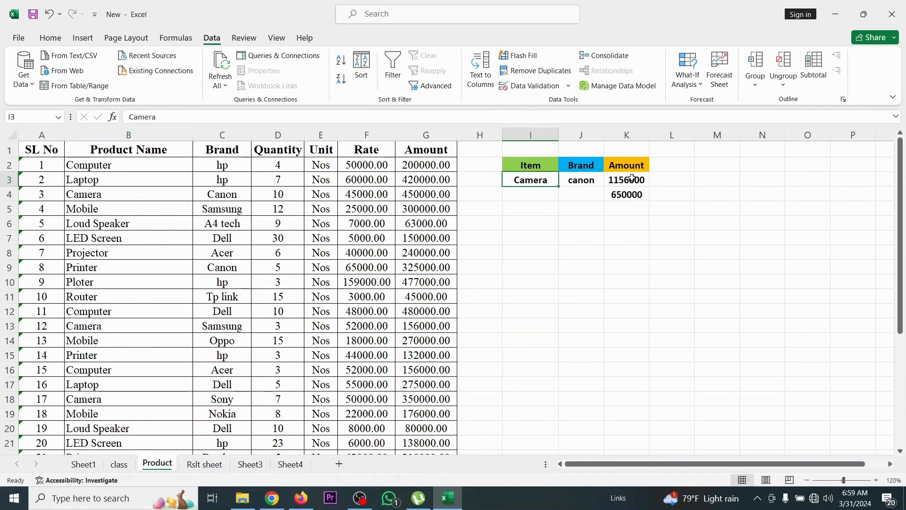
click(632, 179)
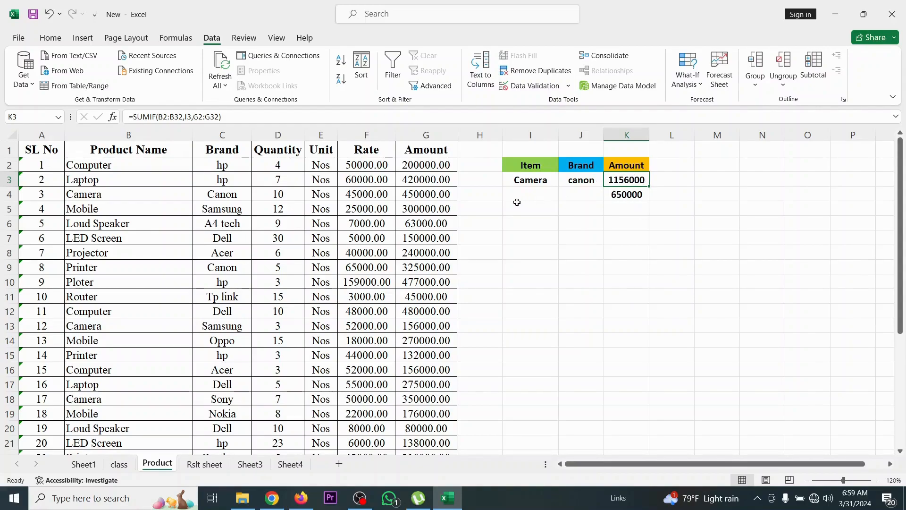
click(530, 181)
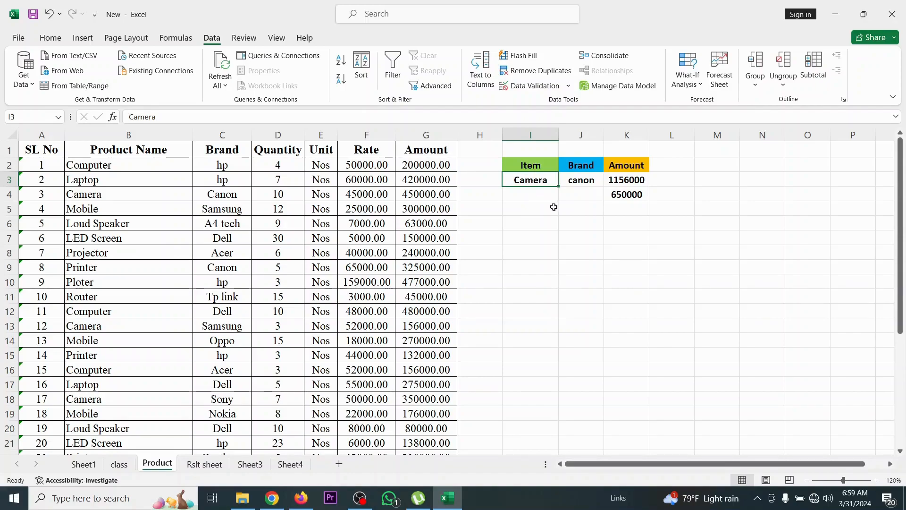
key(Delete)
click(538, 226)
Add List data validation to cell I3 with =$B$2:$B$32, the product names, as the source
click(529, 180)
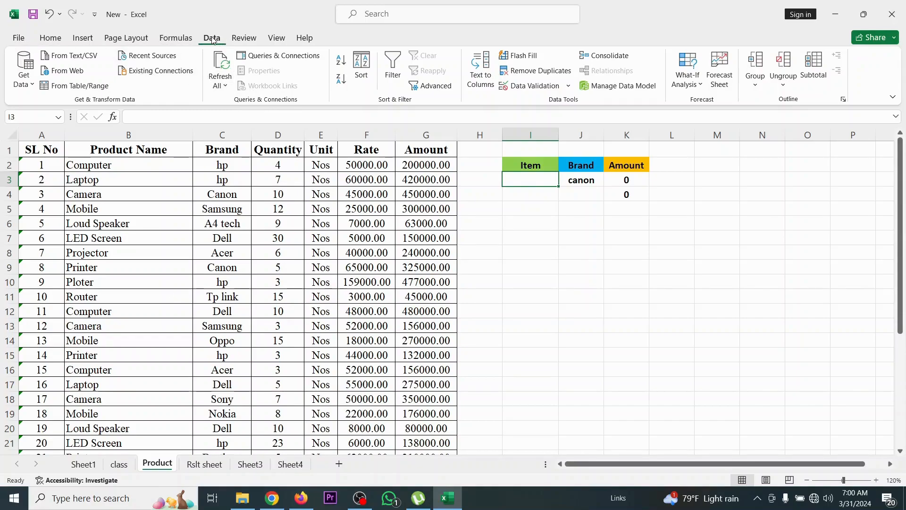
click(529, 87)
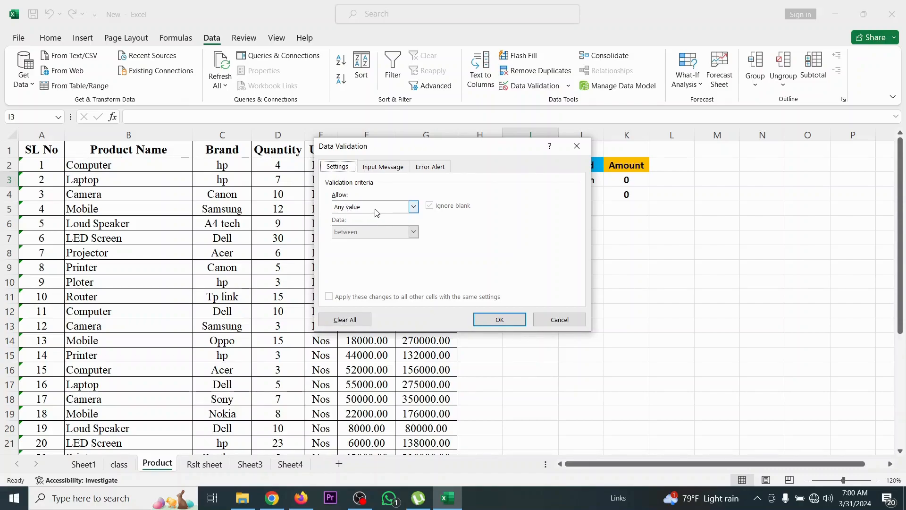
click(414, 207)
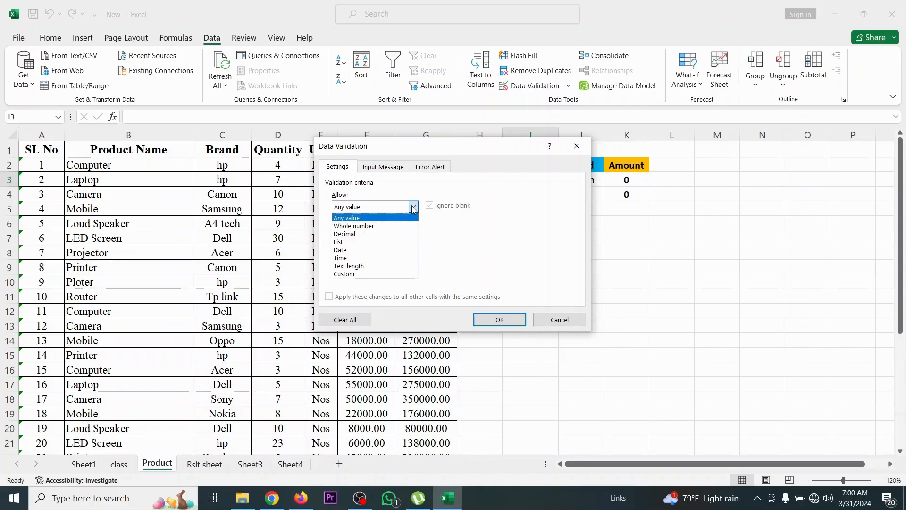
click(354, 242)
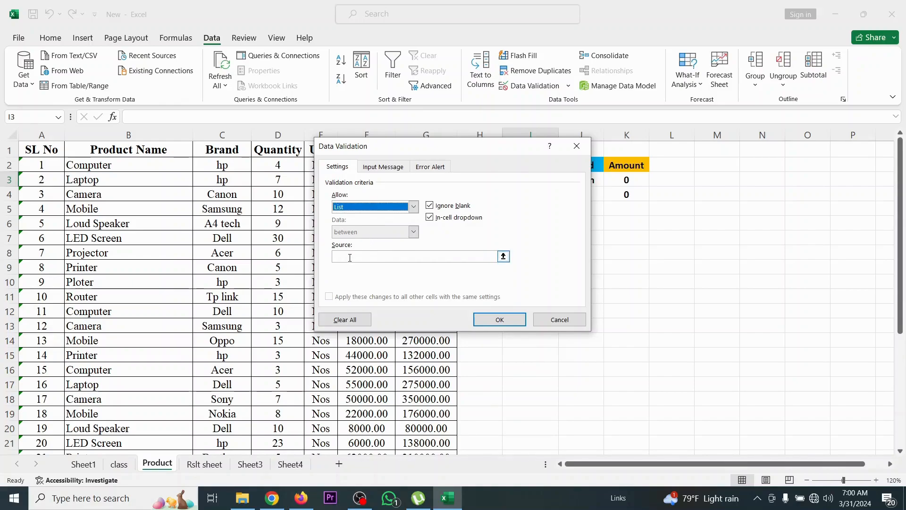
click(503, 257)
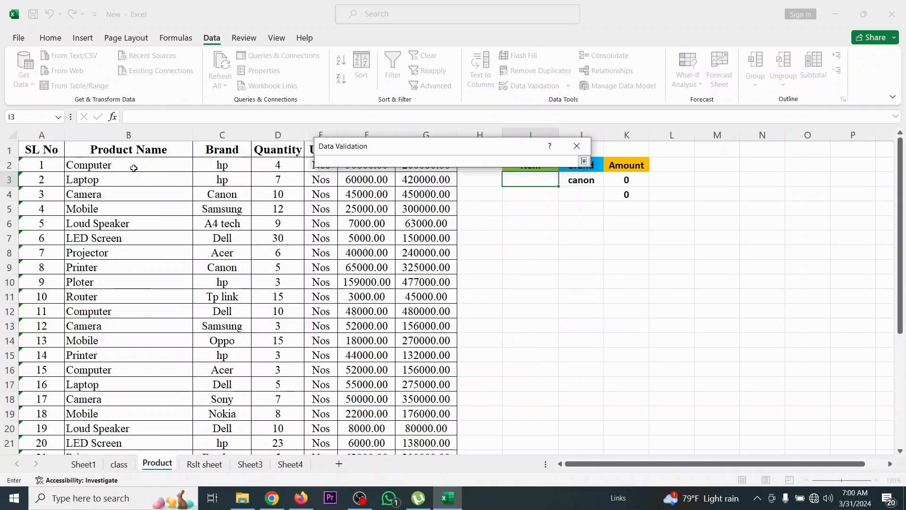
drag(129, 164, 132, 423)
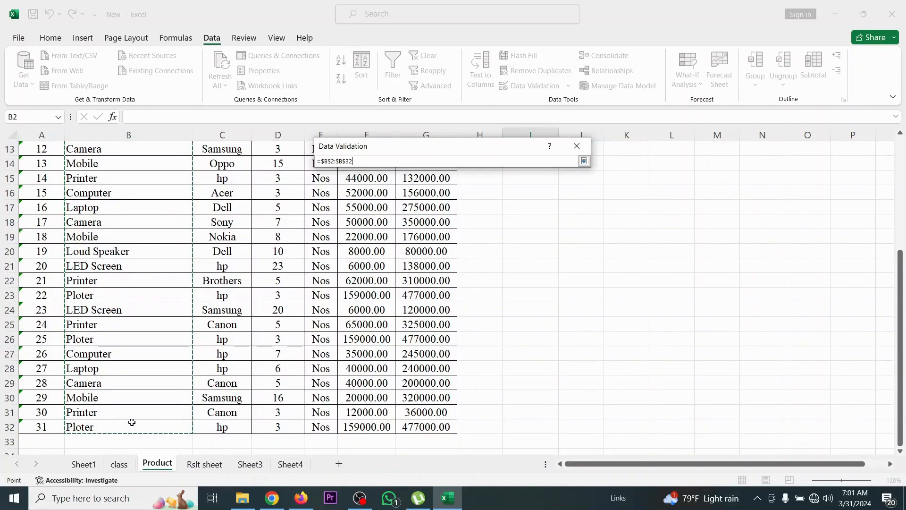
click(584, 161)
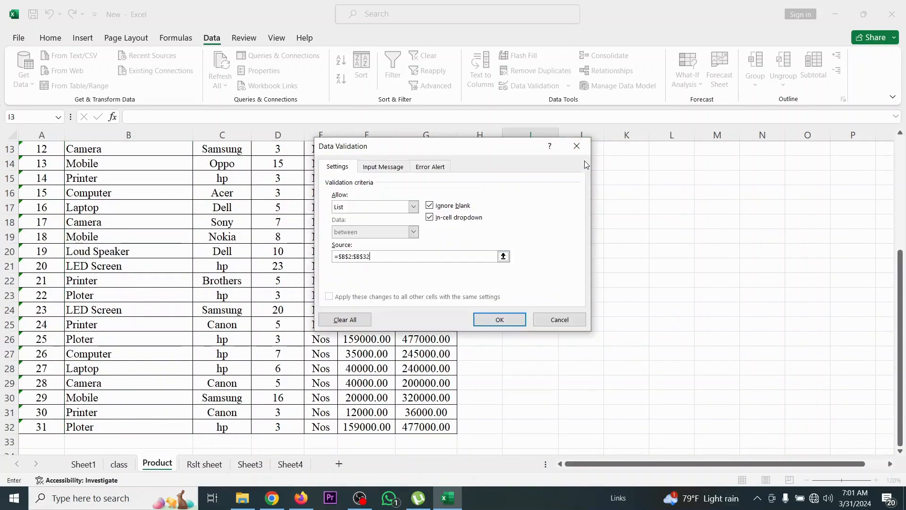
click(499, 319)
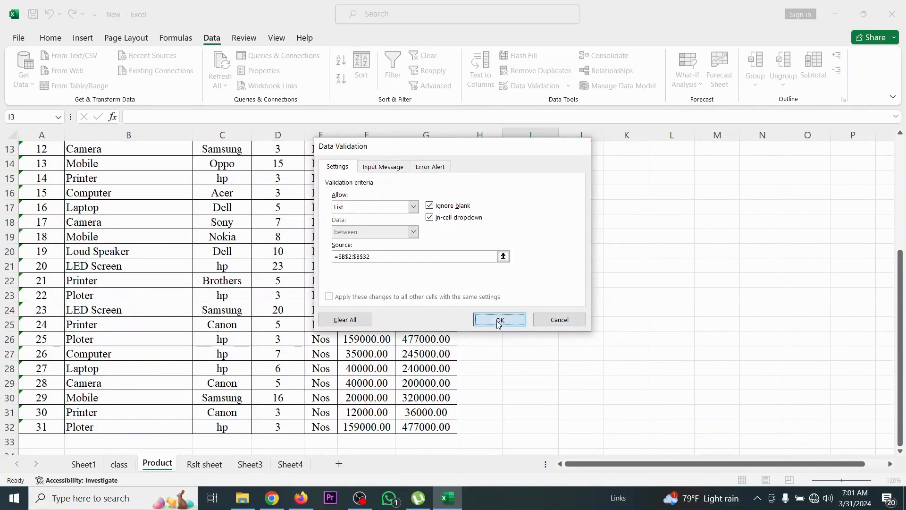
scroll(492, 276, up, 2)
scroll(493, 276, up, 2)
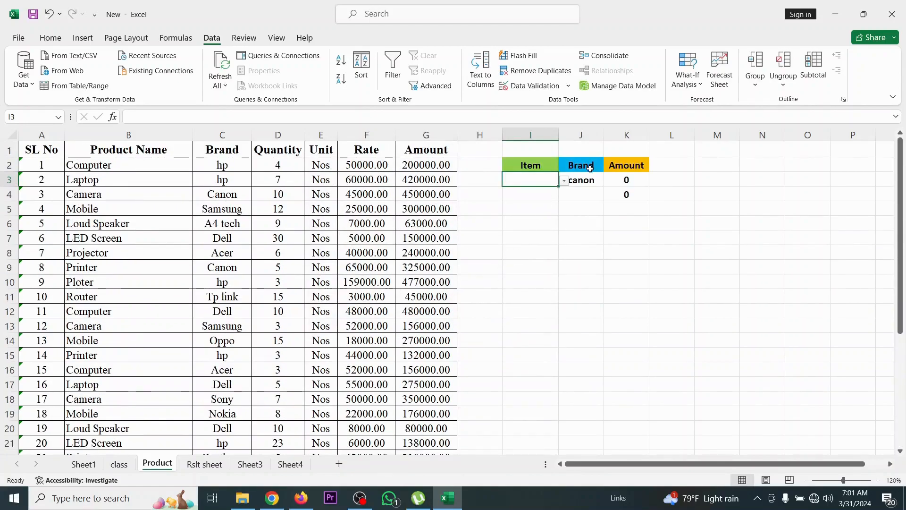
Test the item dropdown in I3 against the amount formulas by choosing Laptop, Projector and finally Mobile
click(565, 182)
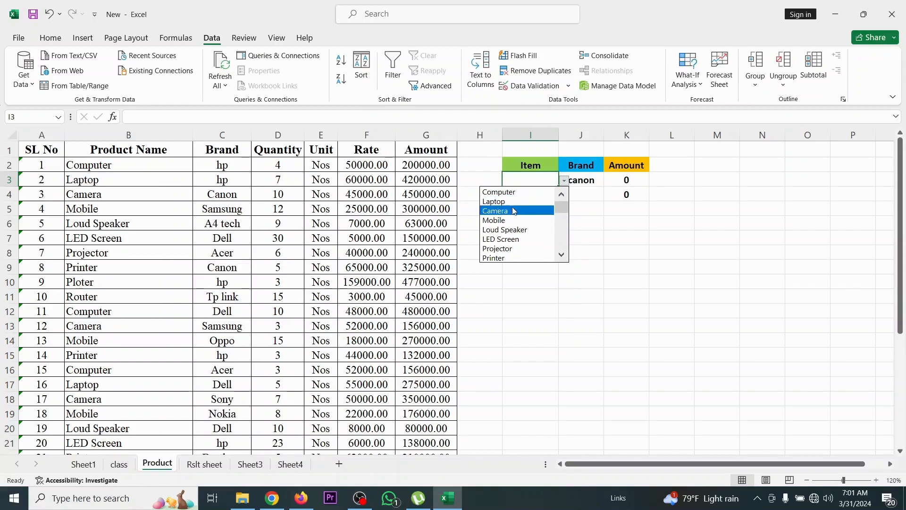
click(627, 181)
click(621, 178)
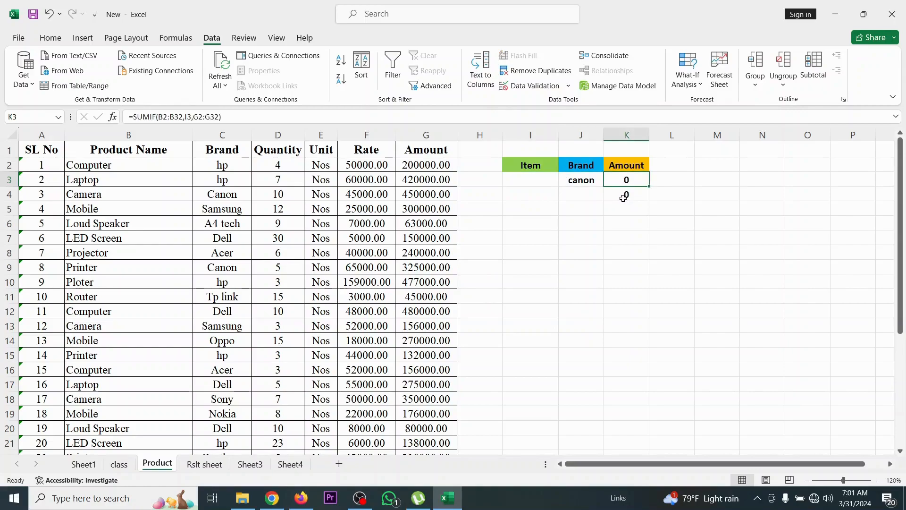
click(623, 196)
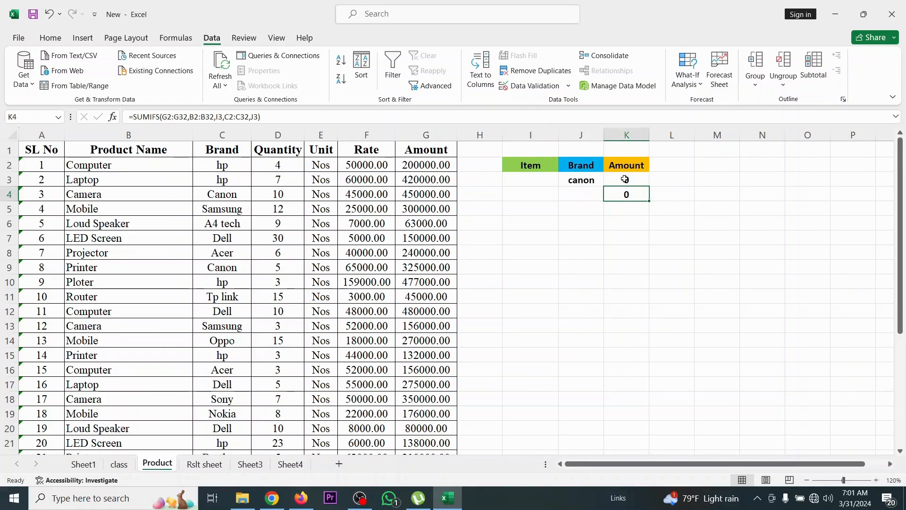
click(531, 179)
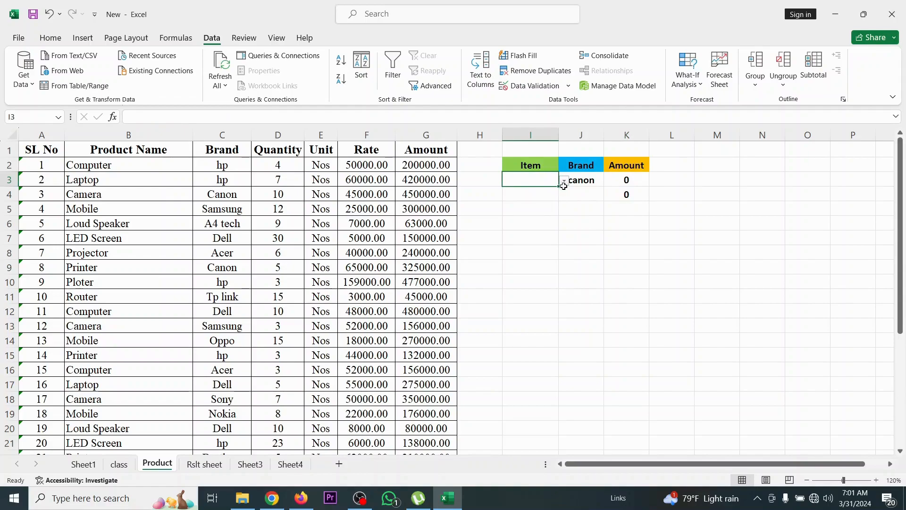
click(565, 184)
click(514, 201)
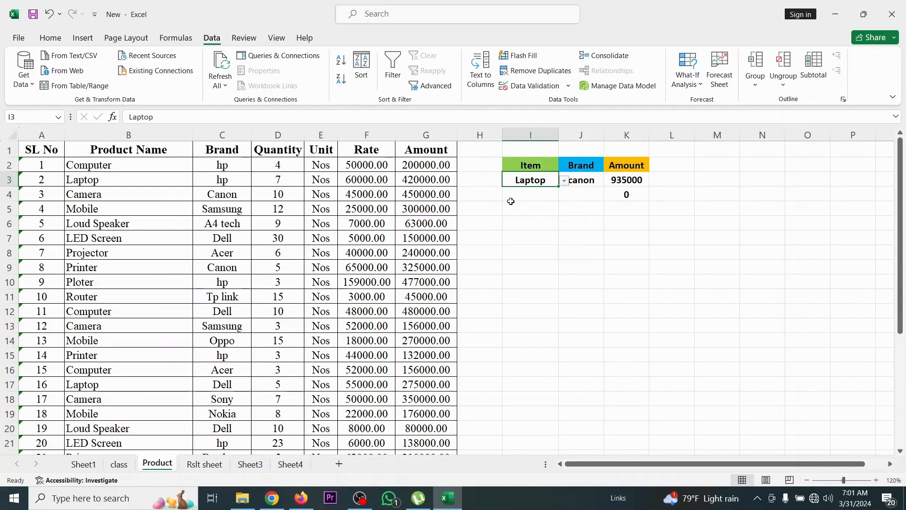
click(565, 184)
click(518, 233)
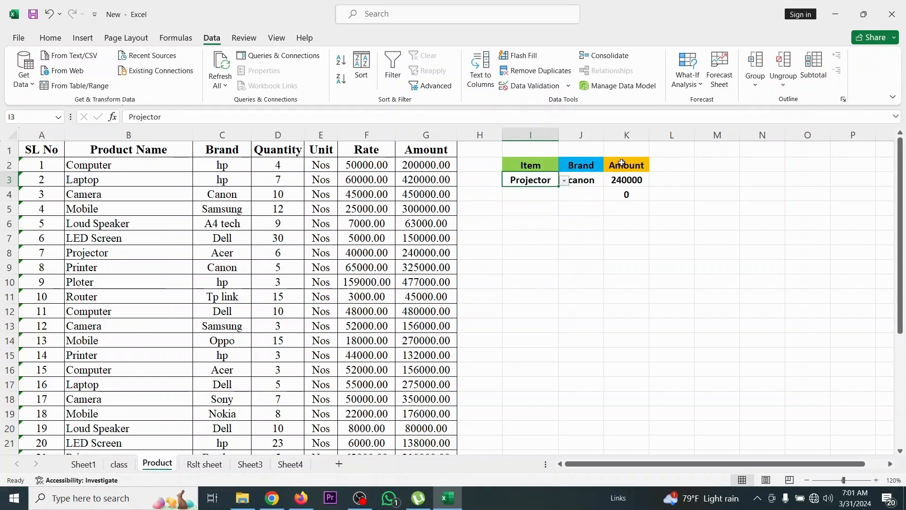
click(565, 184)
click(506, 243)
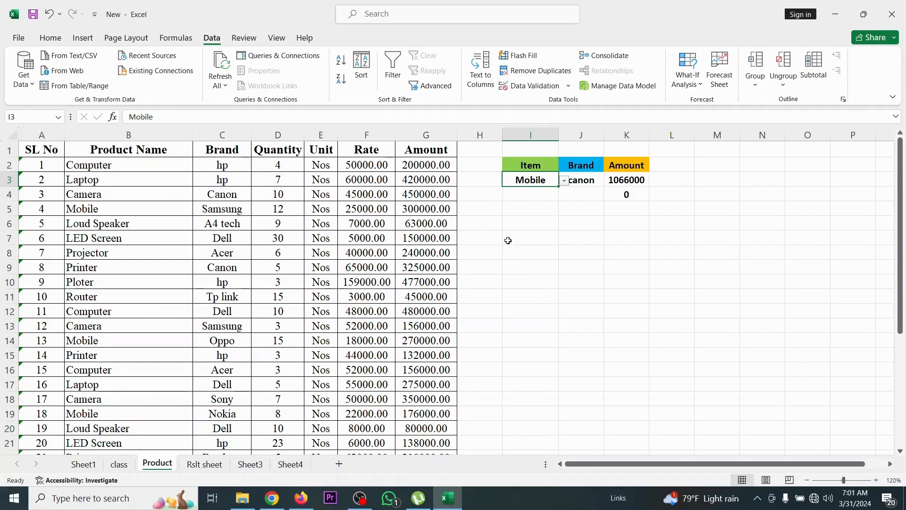
Examine the full item dropdown in I3 for repeated products and compare it with the Product Name column
click(564, 184)
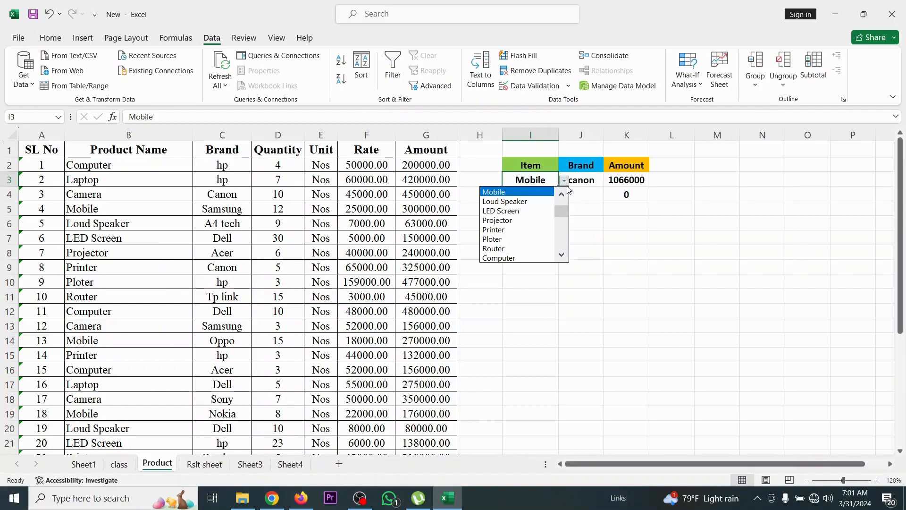
click(563, 181)
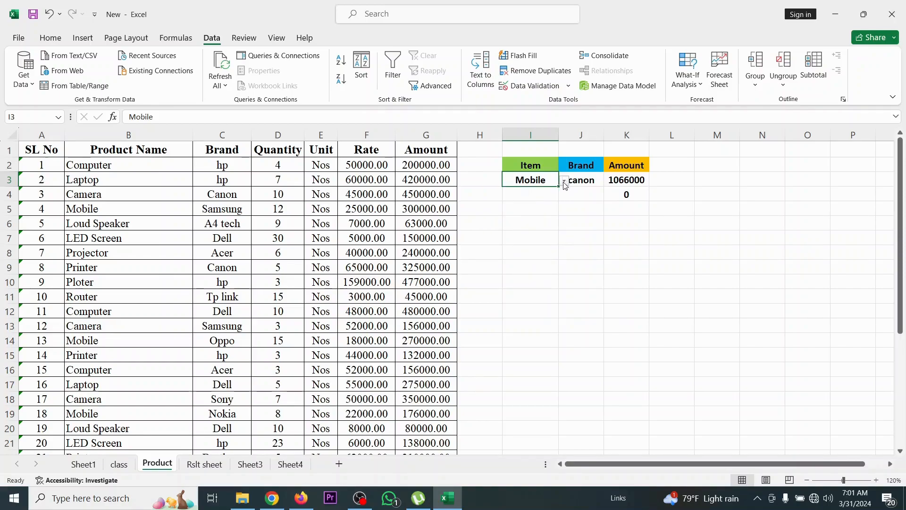
click(564, 183)
click(565, 182)
click(565, 182)
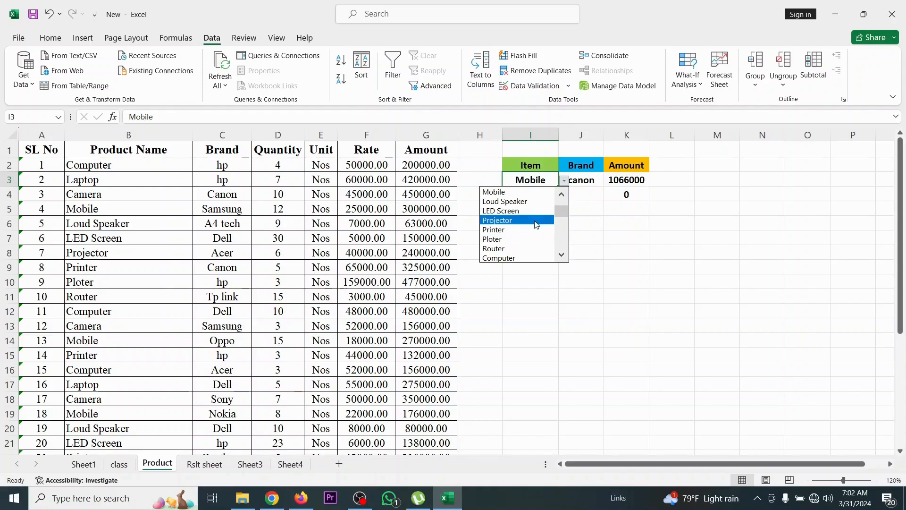
mouse_move(562, 218)
mouse_down()
mouse_move(563, 264)
mouse_move(562, 201)
mouse_up()
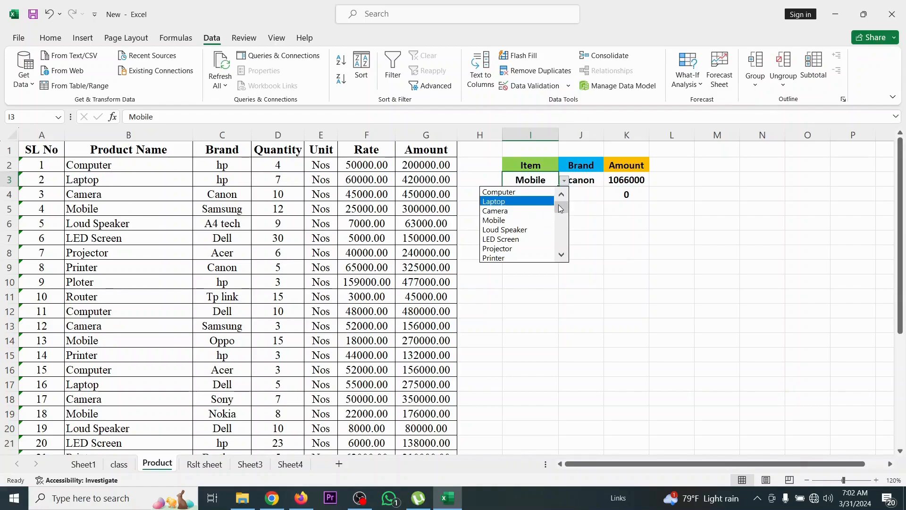
drag(562, 206, 567, 260)
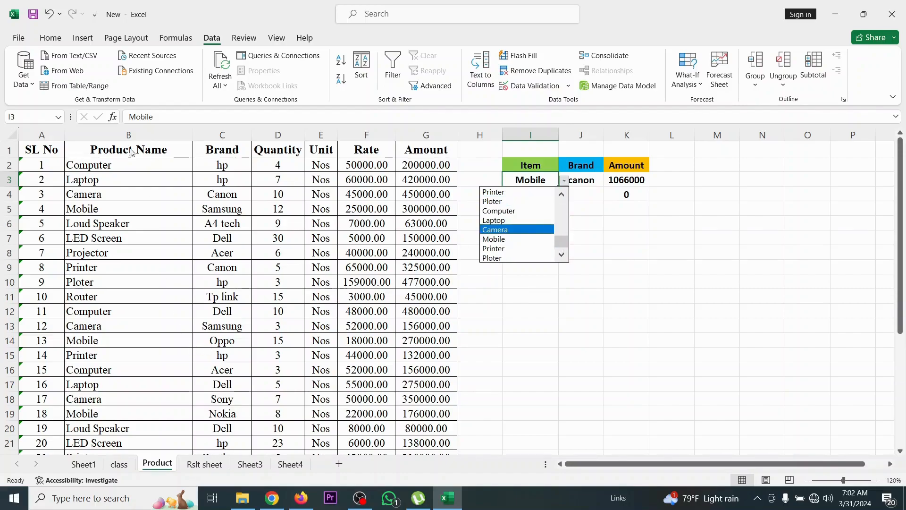
key(Escape)
scroll(243, 258, down, 5)
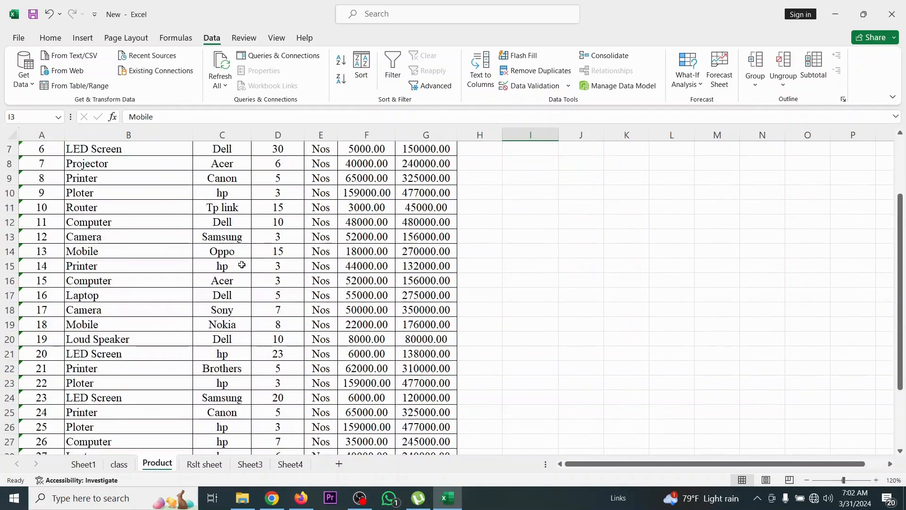
scroll(277, 314, up, 5)
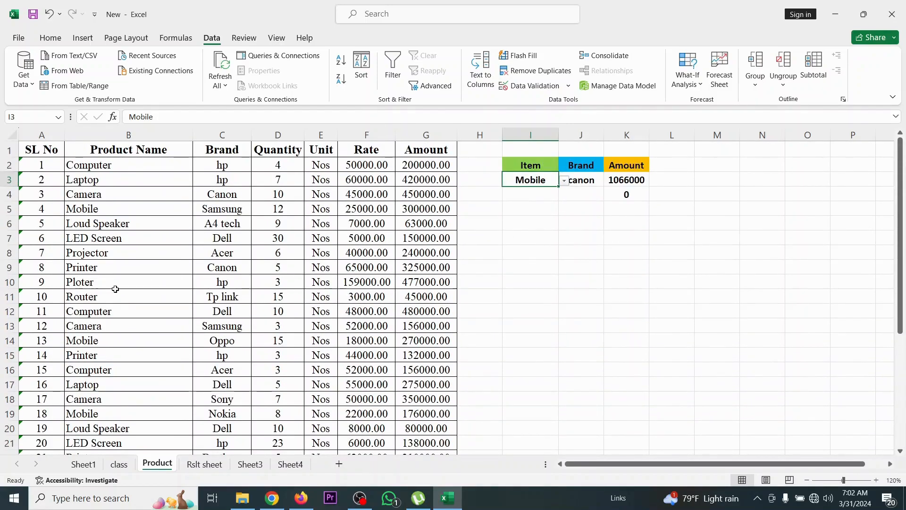
Enter "Phone" as a new product name in cell B33, below the last row of the product list
scroll(116, 289, down, 8)
click(102, 268)
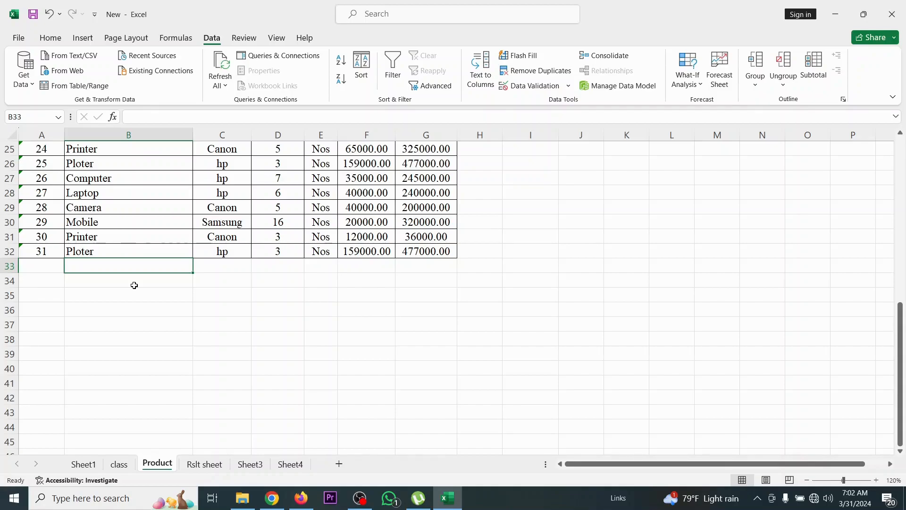
text(Pho)
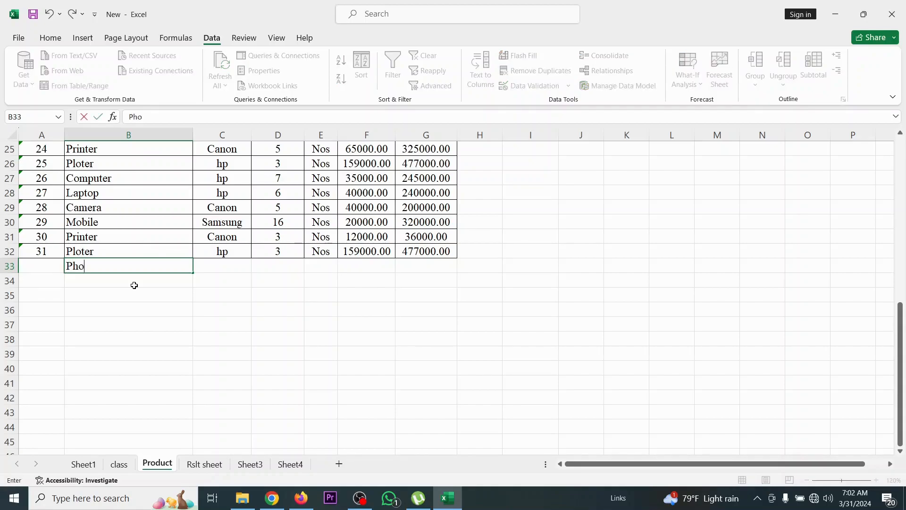
text(ne)
click(127, 307)
scroll(156, 293, up, 1)
scroll(156, 293, up, 7)
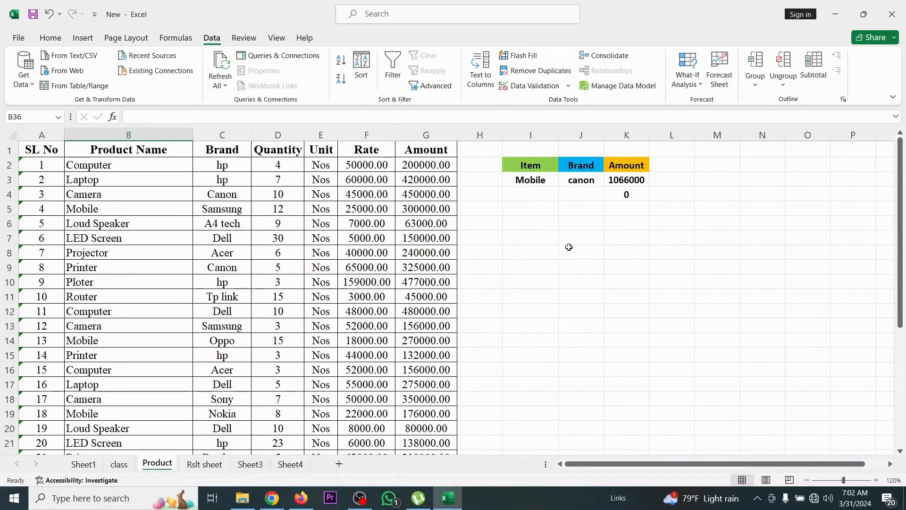
Check the end of the item dropdown in I3 for the new Phone entry and compare it with the product list's last rows
click(542, 182)
click(564, 182)
drag(566, 217, 569, 251)
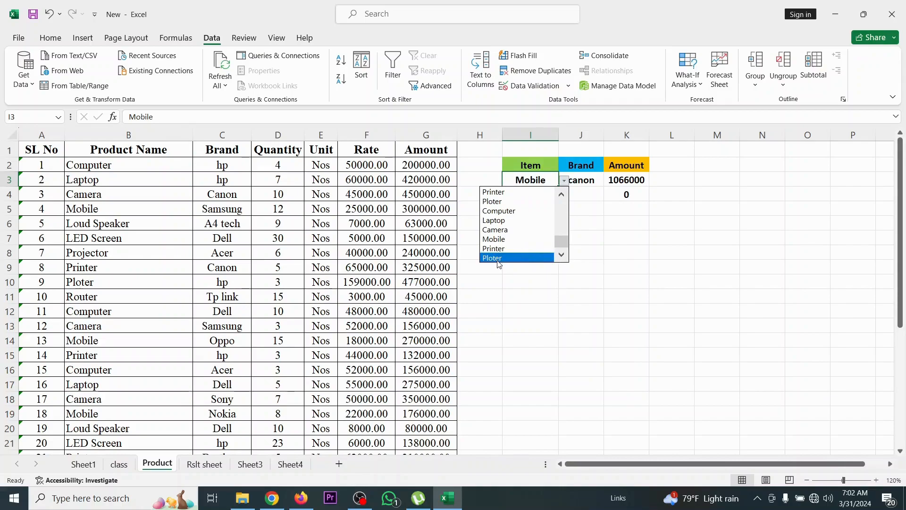
scroll(192, 415, down, 3)
scroll(192, 416, down, 4)
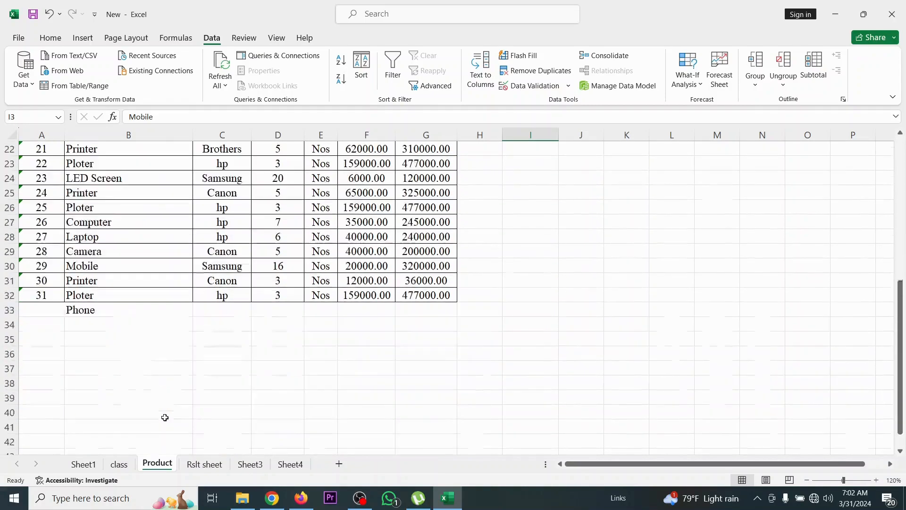
scroll(103, 312, up, 2)
scroll(102, 311, up, 5)
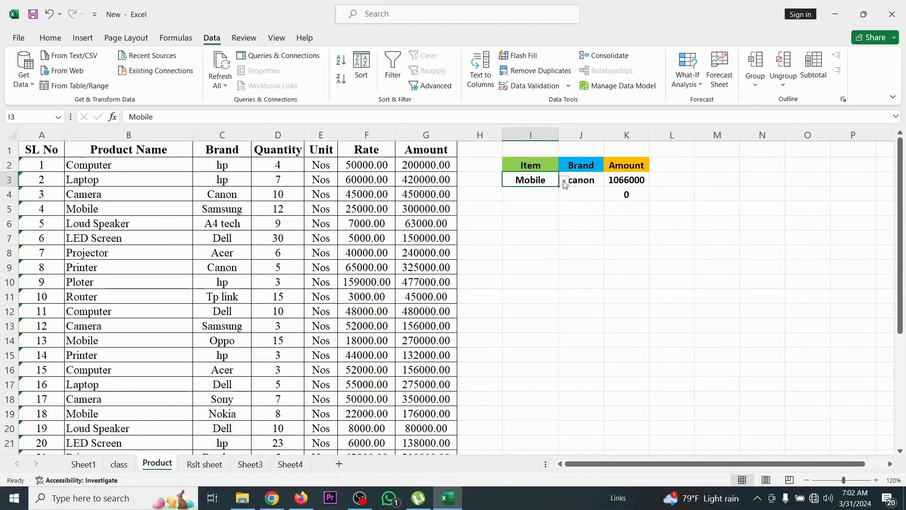
Examine the first entries of the item dropdown in I3 against the Product Name column, keeping Mobile as the item
click(565, 180)
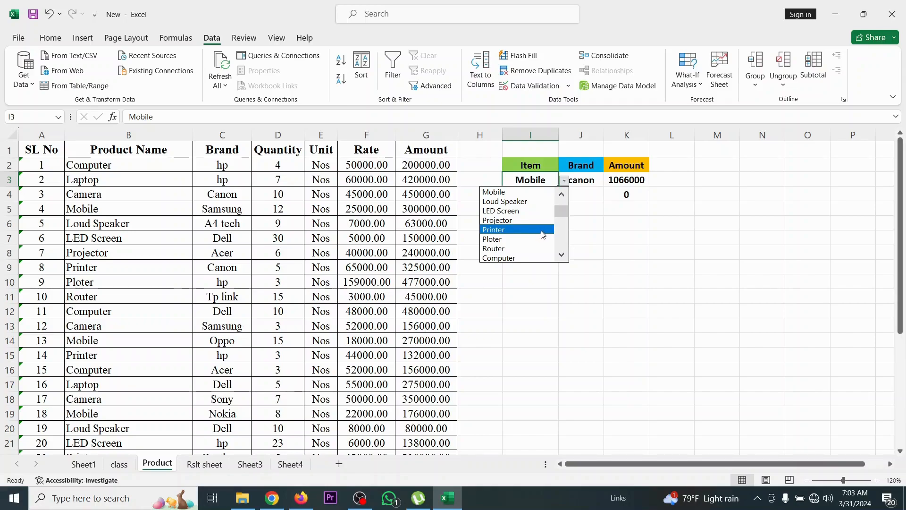
mouse_move(562, 215)
mouse_down()
mouse_move(565, 264)
mouse_move(566, 203)
mouse_up()
click(584, 227)
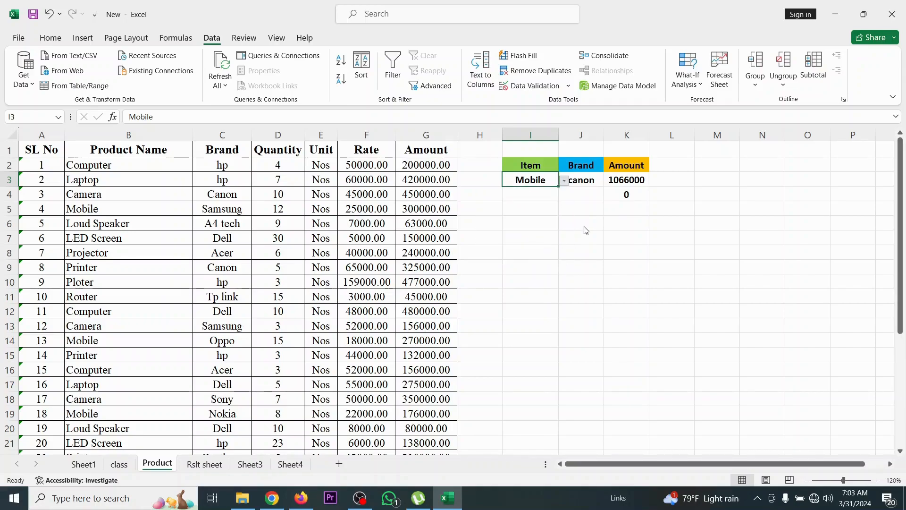
click(565, 181)
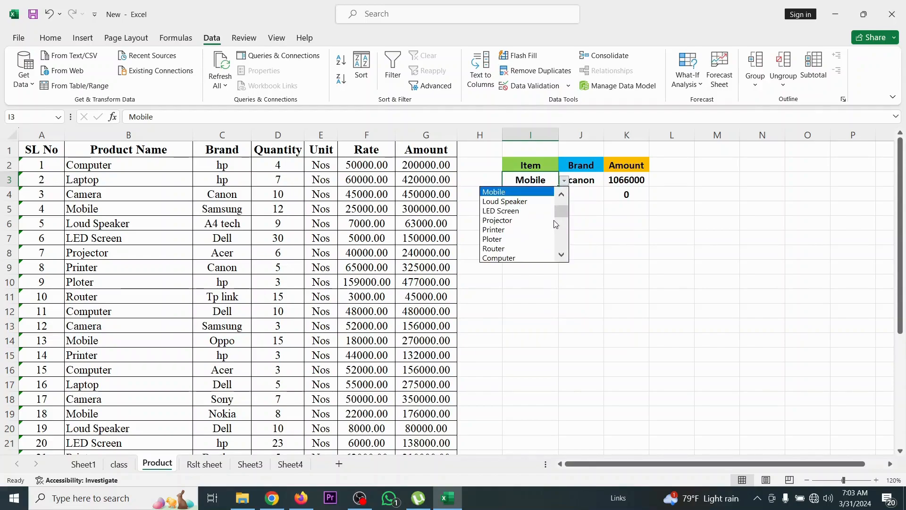
mouse_move(562, 213)
mouse_down()
mouse_move(562, 200)
mouse_move(563, 255)
mouse_move(569, 203)
mouse_up()
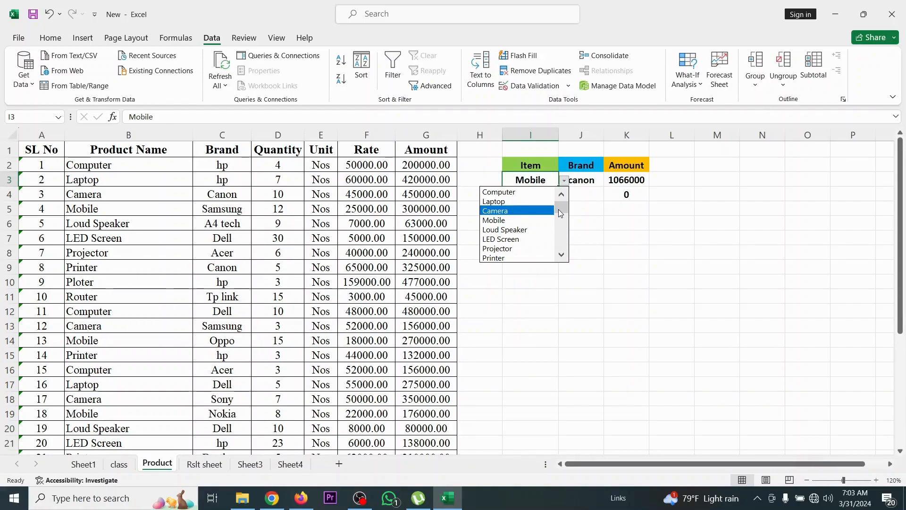
drag(566, 211, 570, 191)
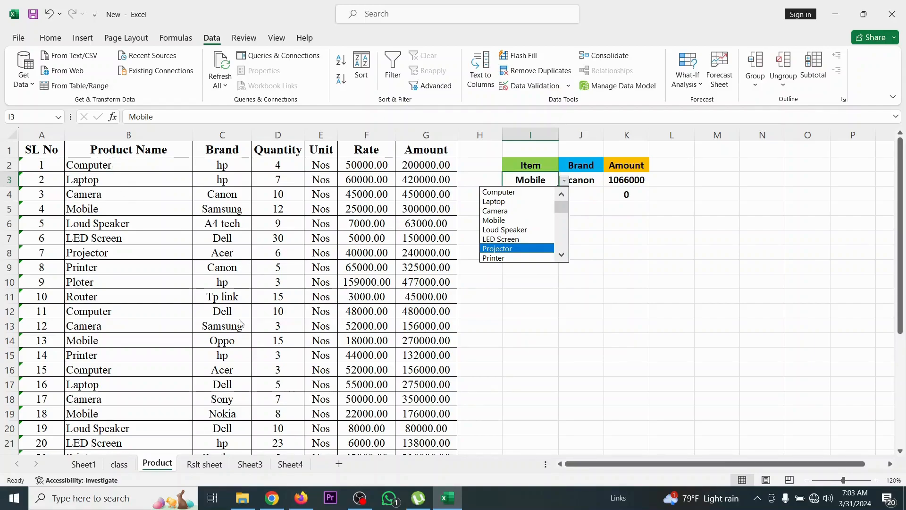
click(536, 182)
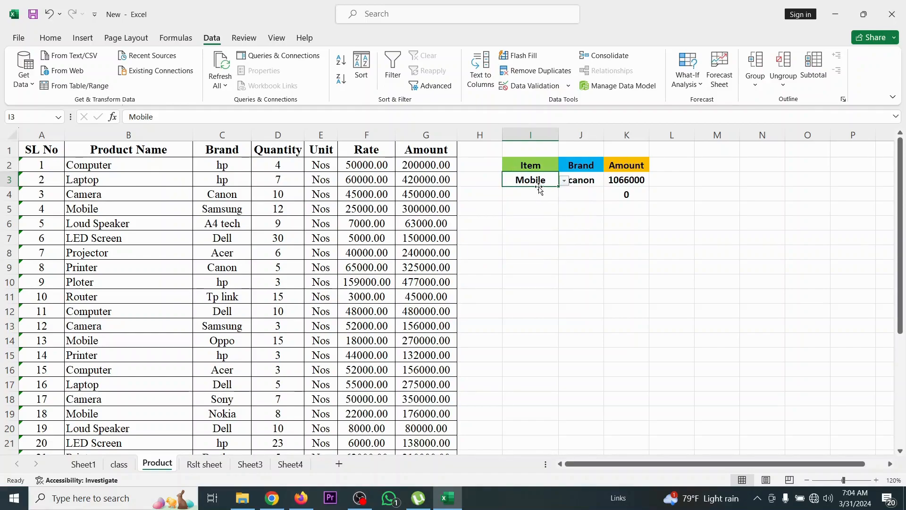
click(595, 183)
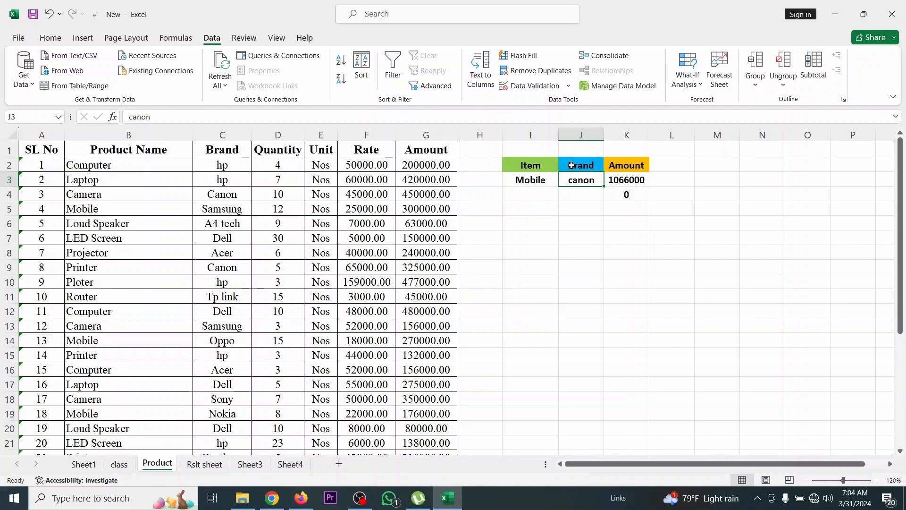
Add an input message to the data validation of I3 with the title "Be Careful" and the text "Please input correct data"
click(533, 181)
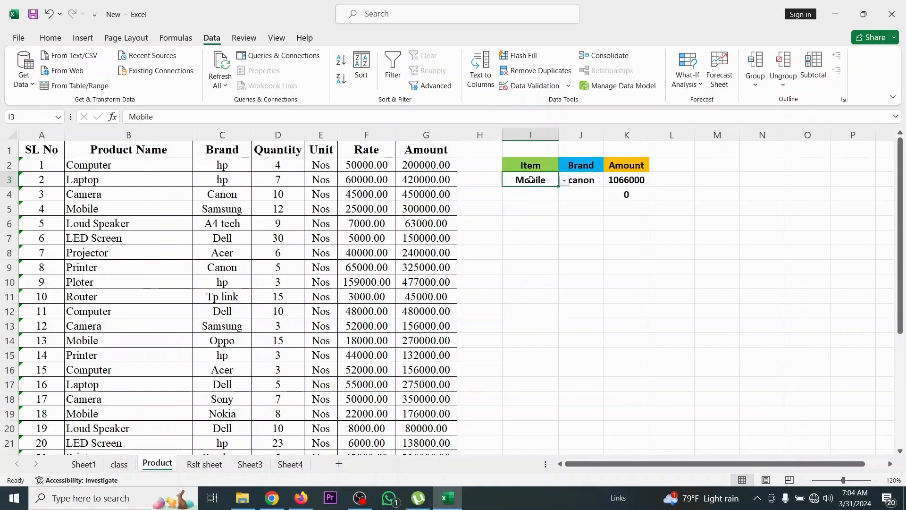
click(521, 90)
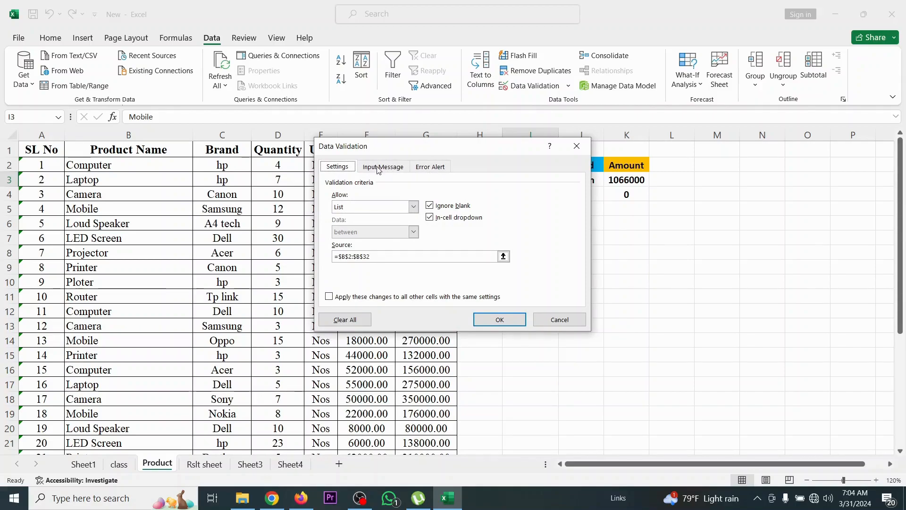
drag(473, 147, 593, 236)
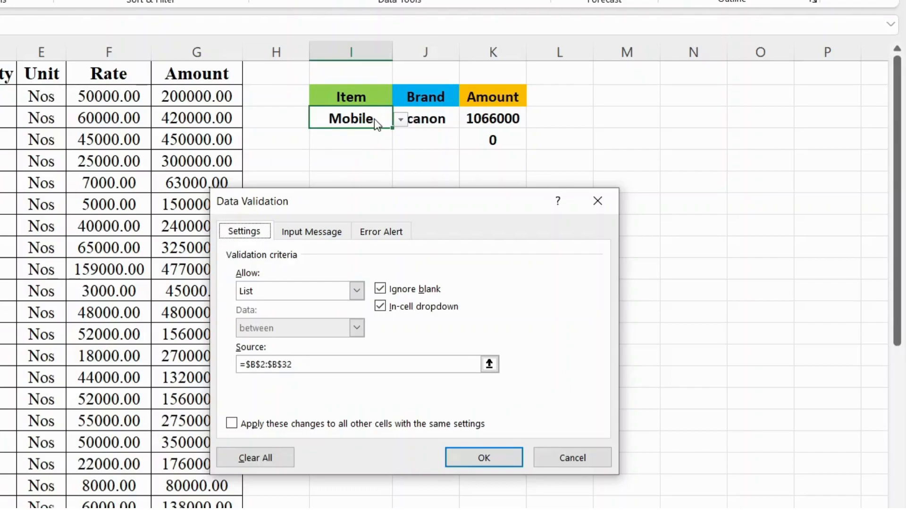
click(336, 231)
click(254, 315)
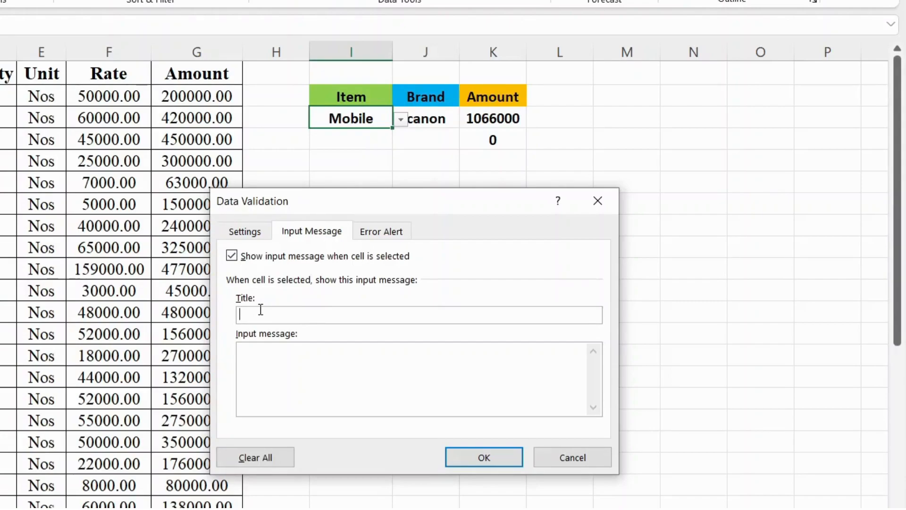
text(Be )
text(Care)
text(fu)
text(l)
text(Please)
text( input)
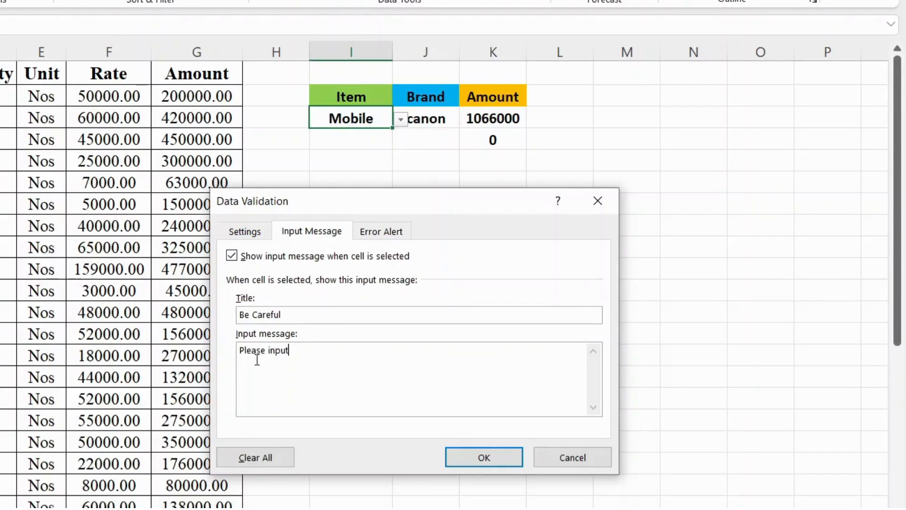
text( correct data)
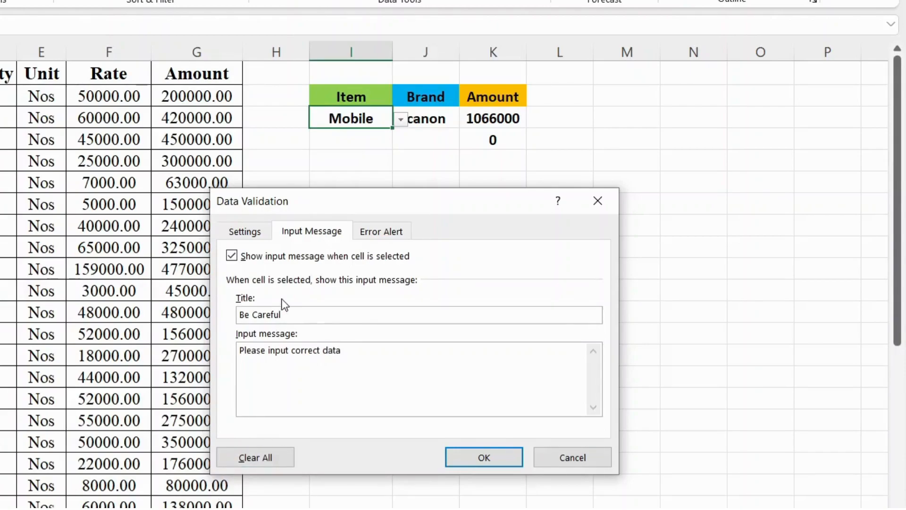
click(498, 462)
Check the input message by reselecting cell I3 and viewing its item dropdown without choosing another item
click(513, 248)
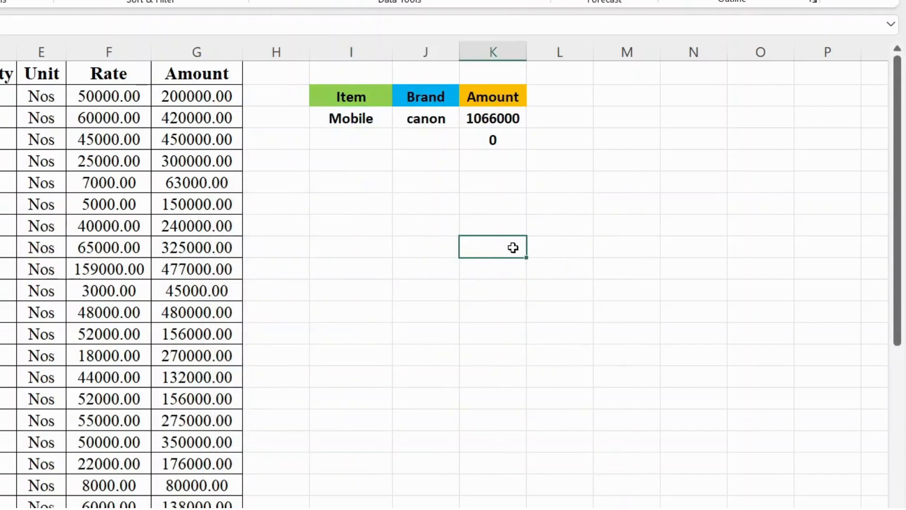
click(351, 119)
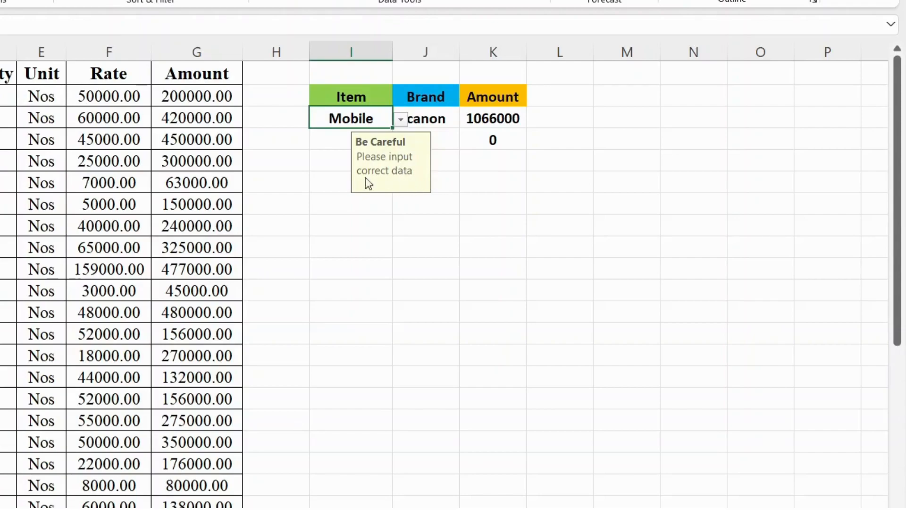
click(401, 120)
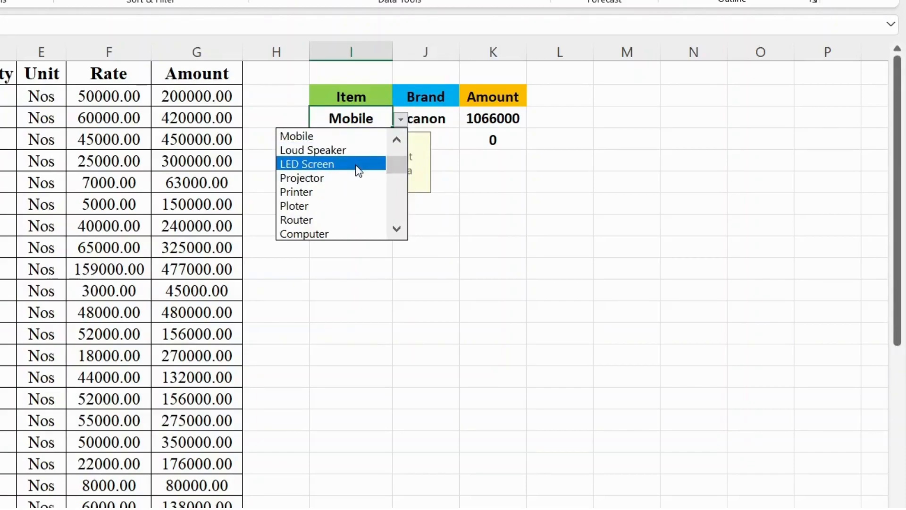
key(Escape)
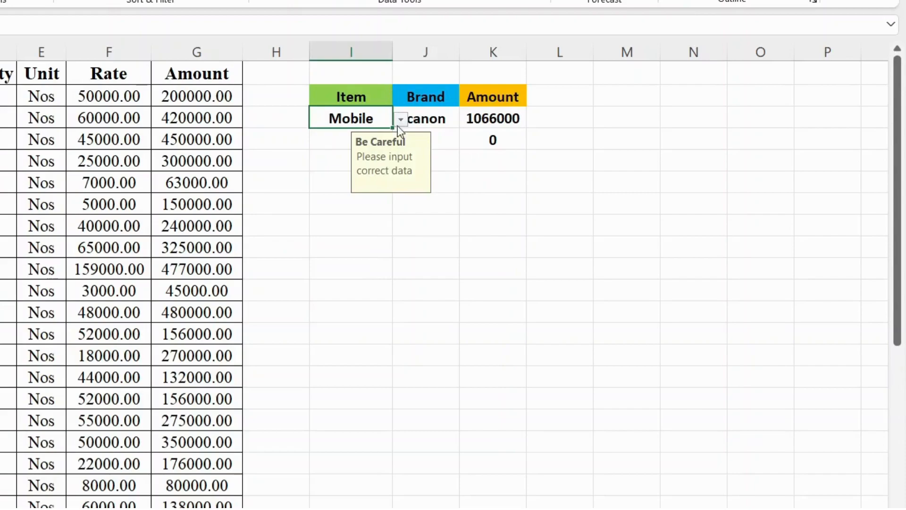
Open the error alert settings of I3's data validation, compare the Warning and Information styles, and choose Stop
click(377, 1)
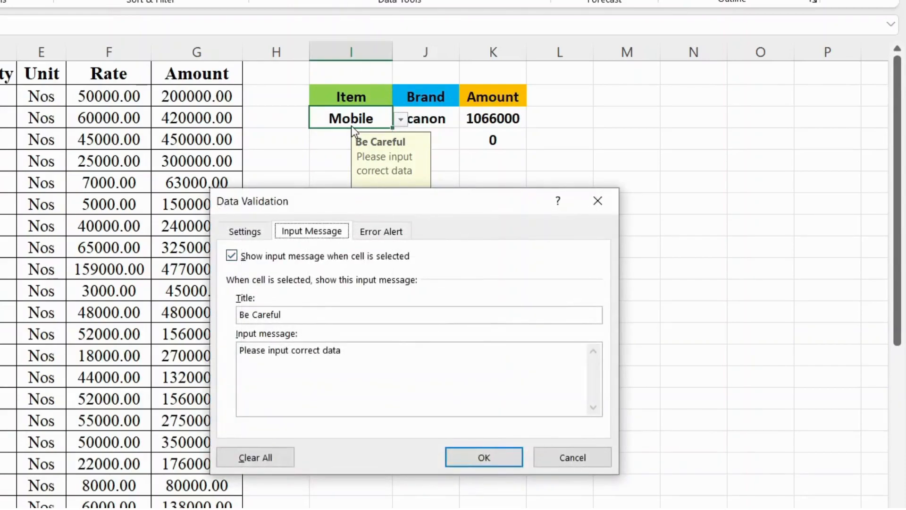
click(389, 234)
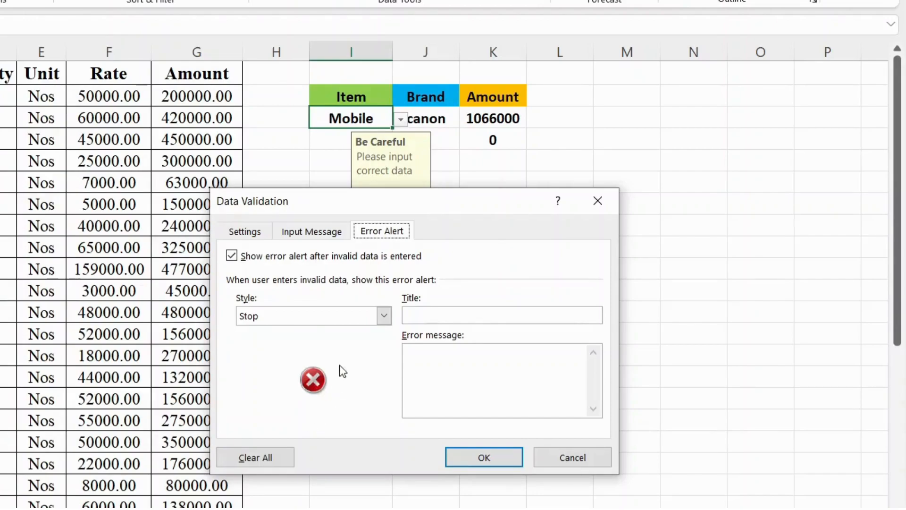
click(385, 315)
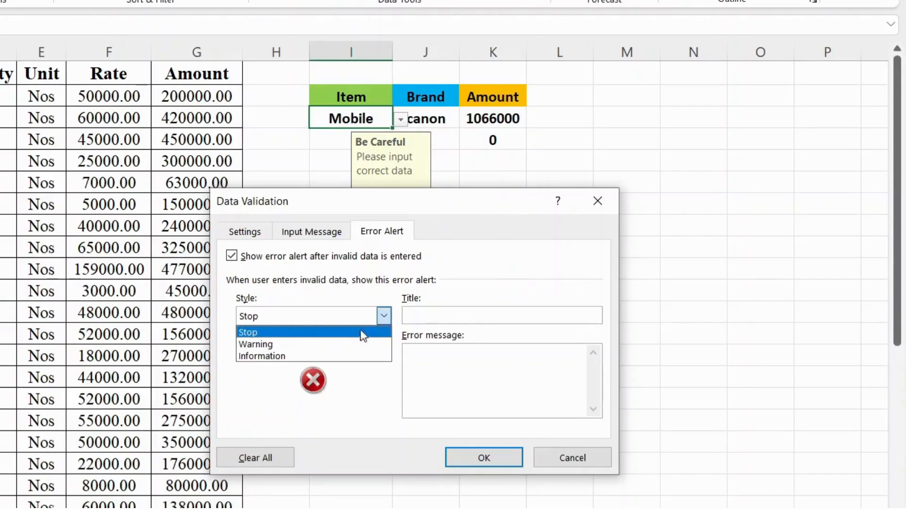
click(307, 344)
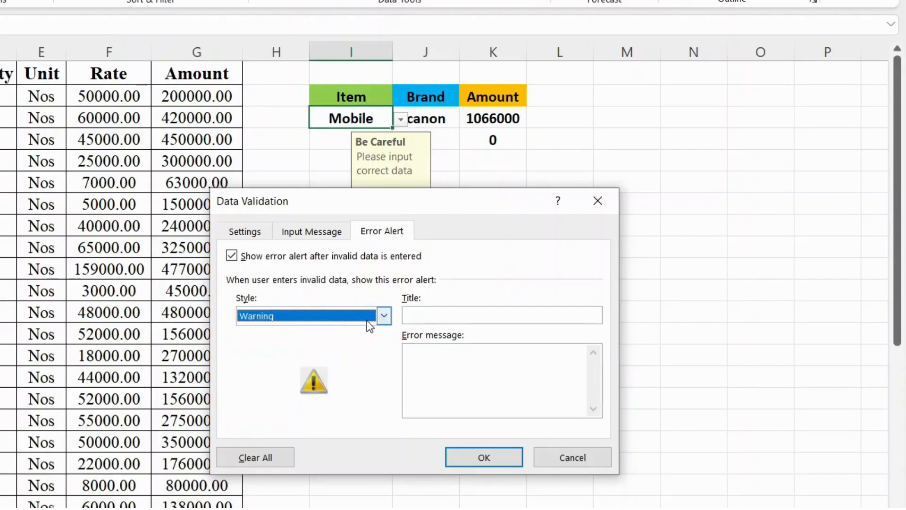
click(389, 319)
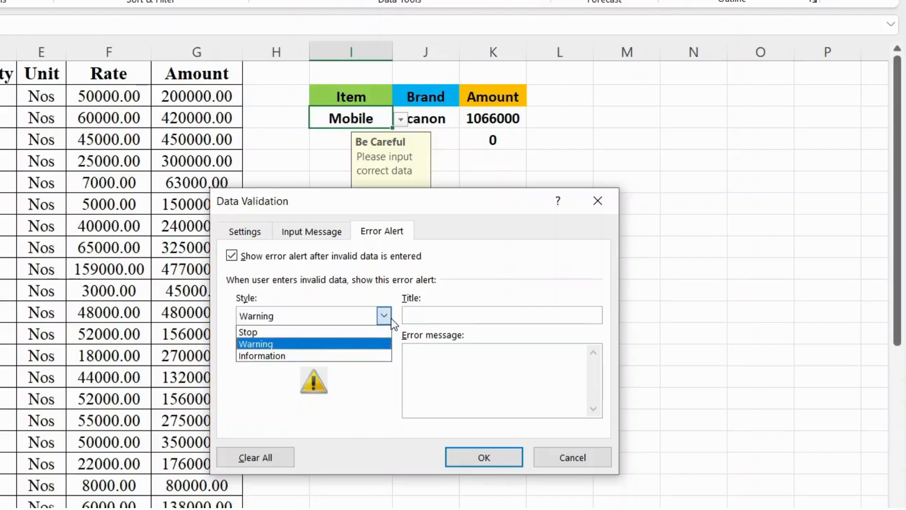
click(329, 355)
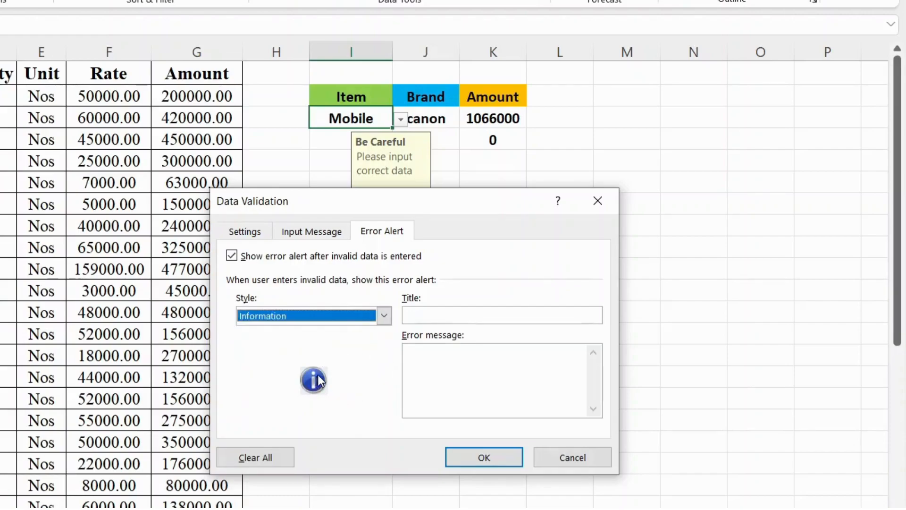
click(386, 315)
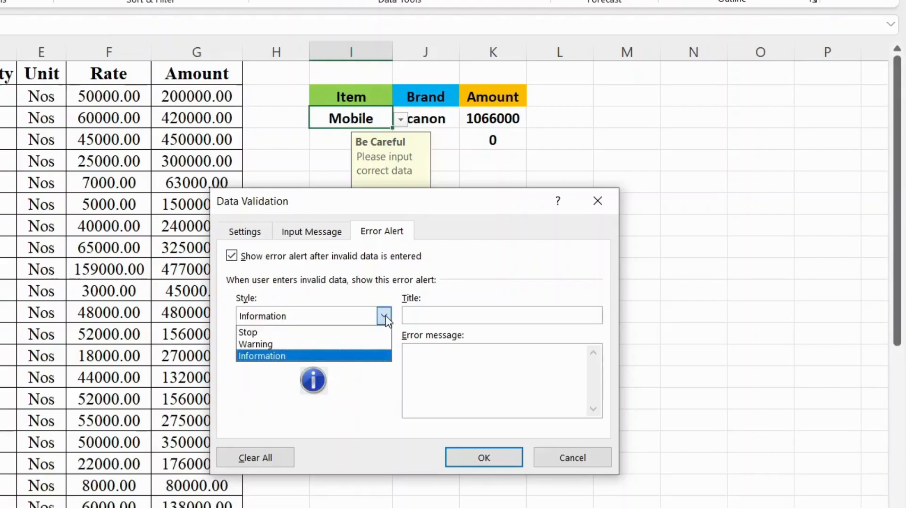
click(334, 345)
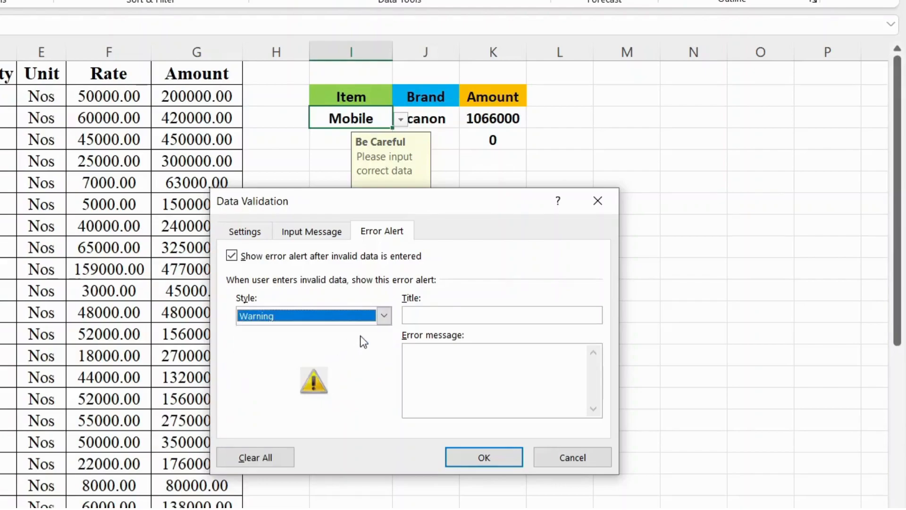
click(384, 316)
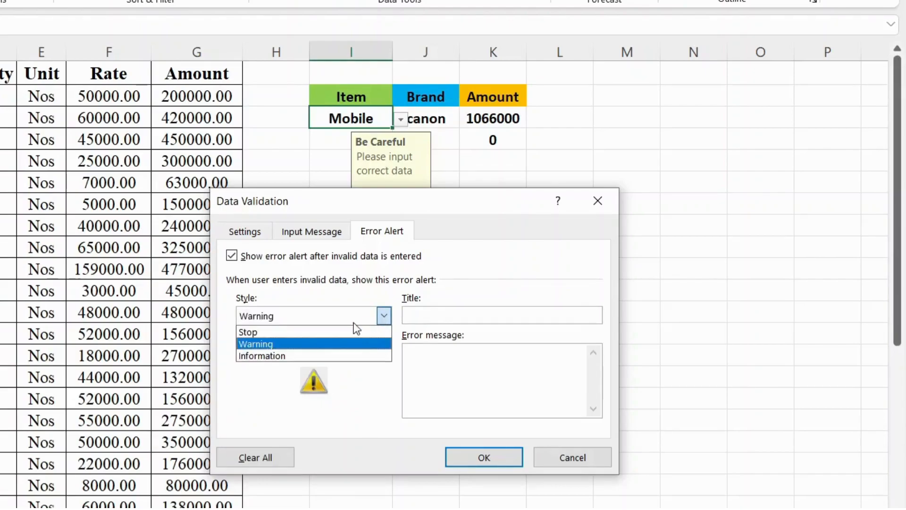
click(325, 333)
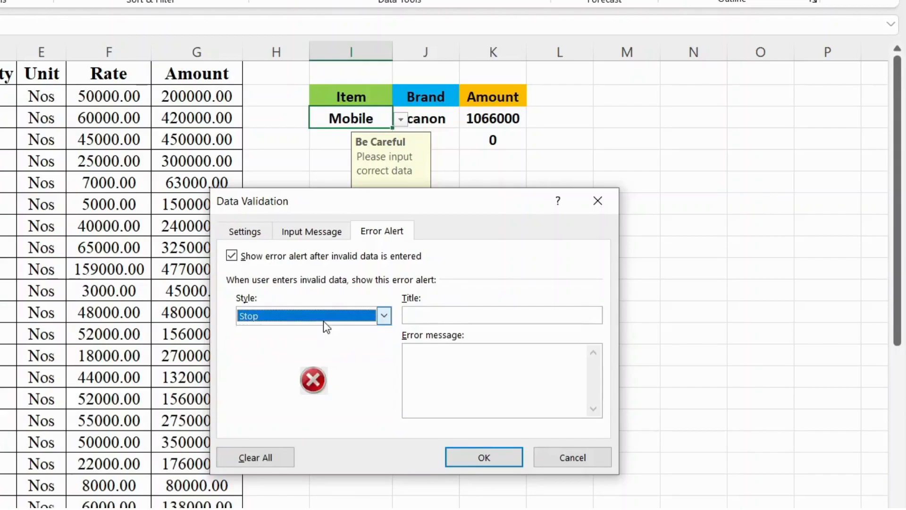
Give the Stop error alert the title "Are you Mad" and the message "Check your data carefuly", and apply it to I3
click(437, 314)
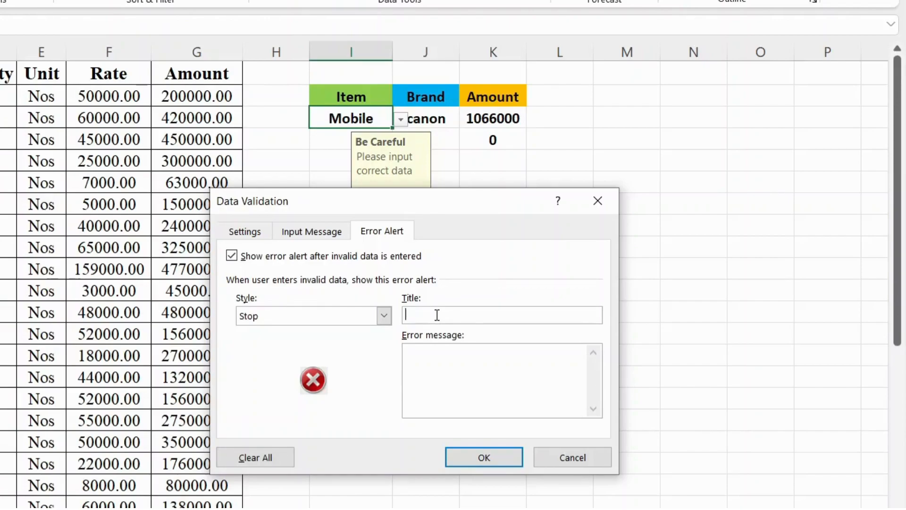
text(Are you Mad)
click(451, 355)
text(Check your data )
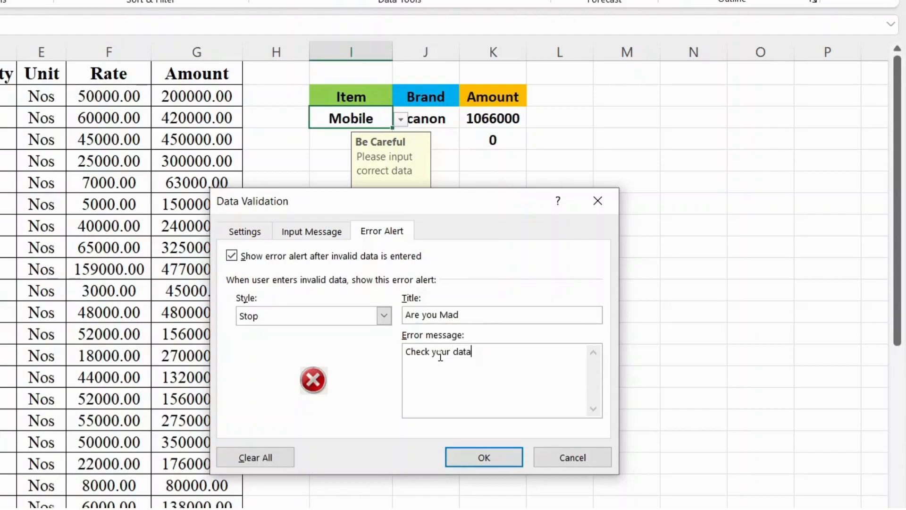
text(carefuly)
click(474, 453)
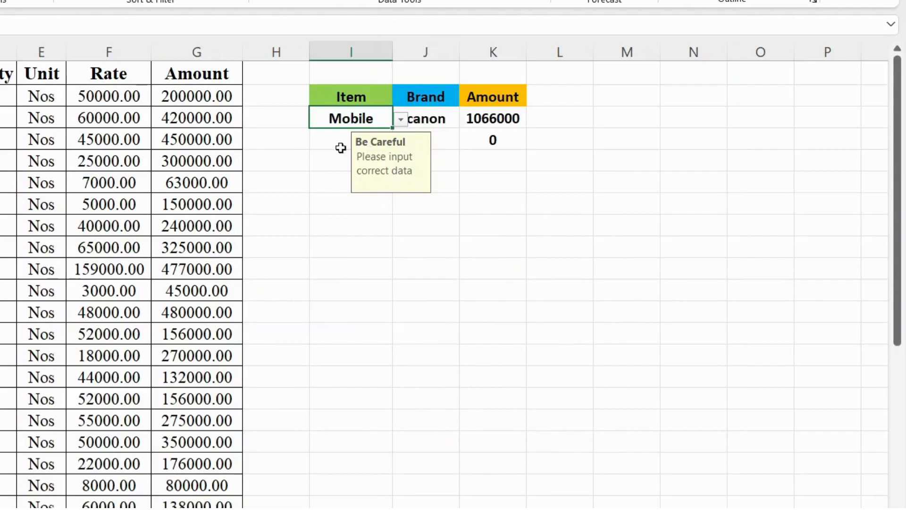
Test the error alert by entering the invalid item "mob" in cell I3
click(329, 198)
click(339, 123)
text(mob)
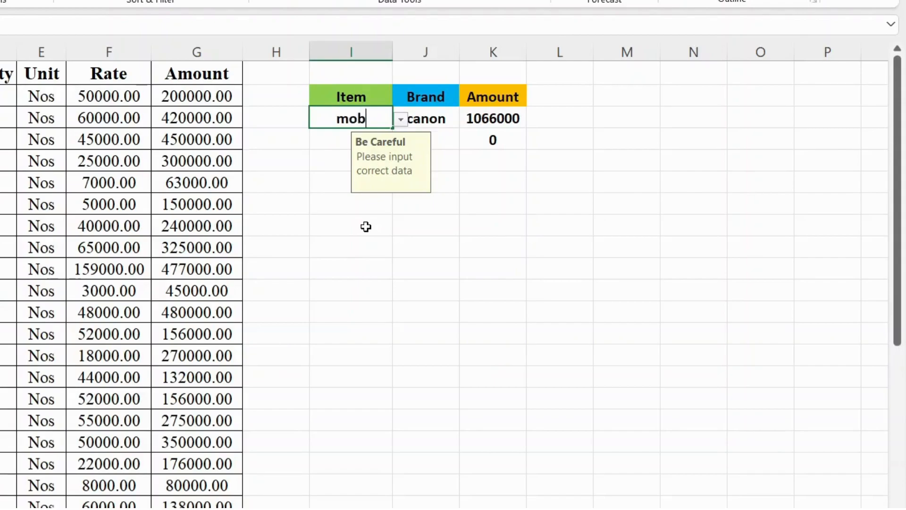
key(Return)
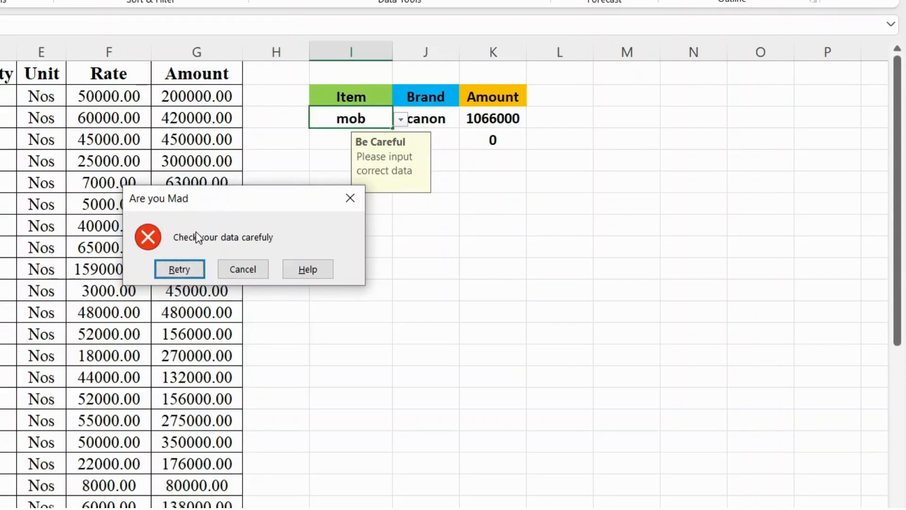
Dismiss the error alert to discard the invalid item, and view the data validation error alert settings of empty cell K7 without changing them
click(350, 197)
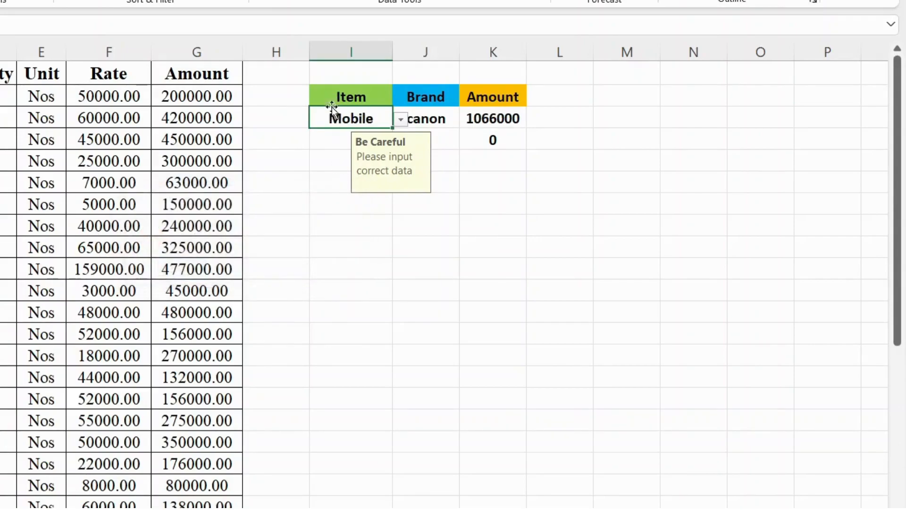
click(519, 201)
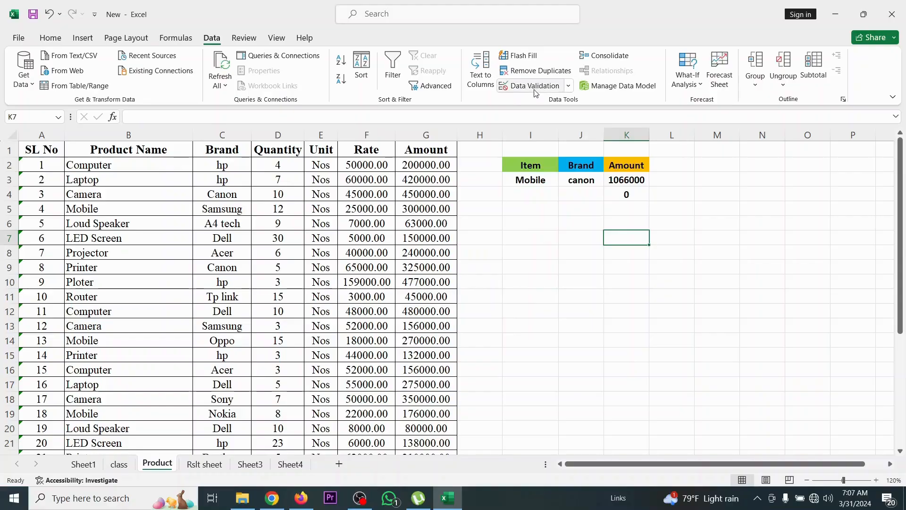
click(535, 85)
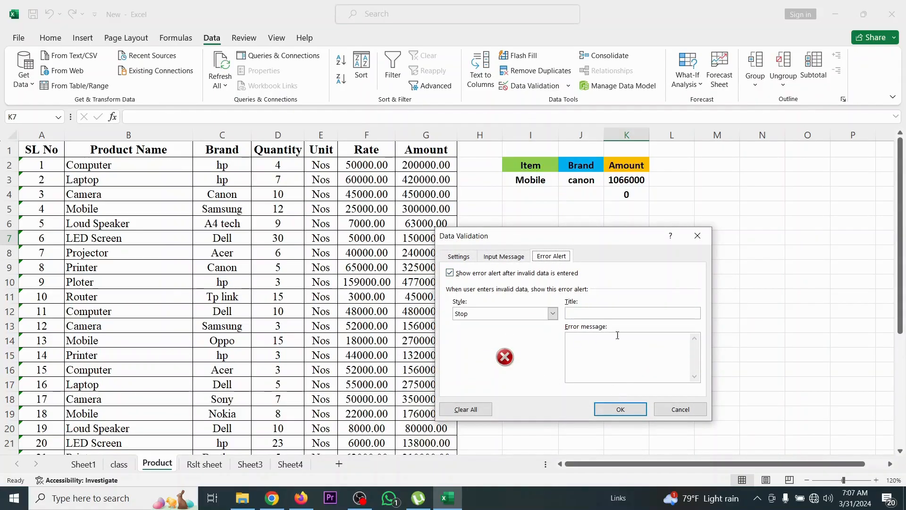
click(697, 235)
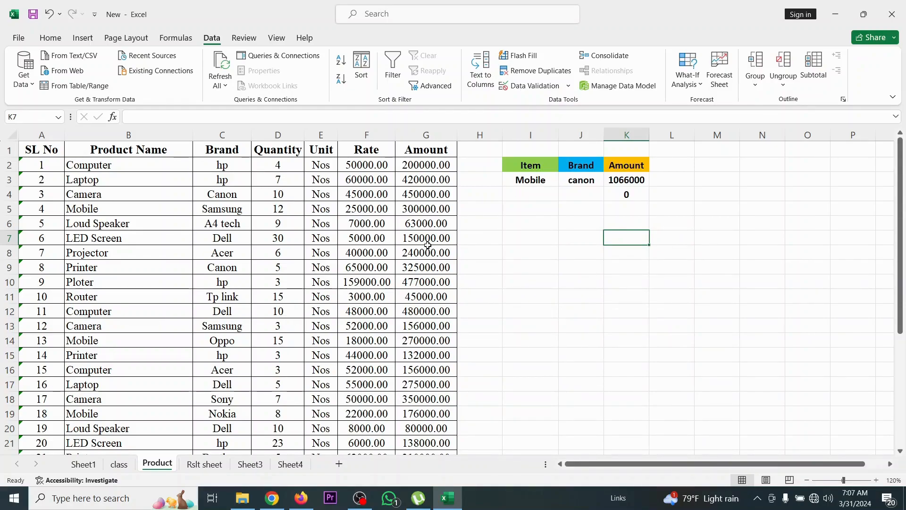
scroll(361, 276, down, 3)
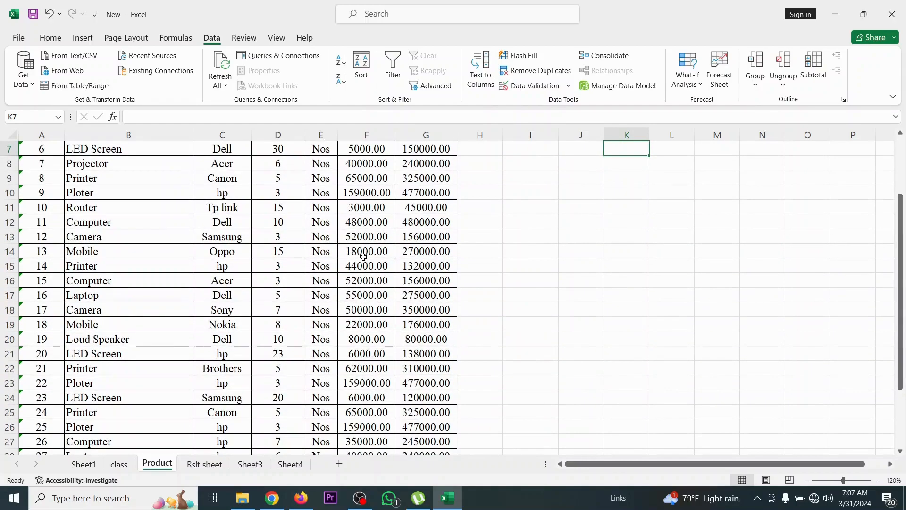
scroll(364, 257, down, 2)
scroll(363, 255, up, 5)
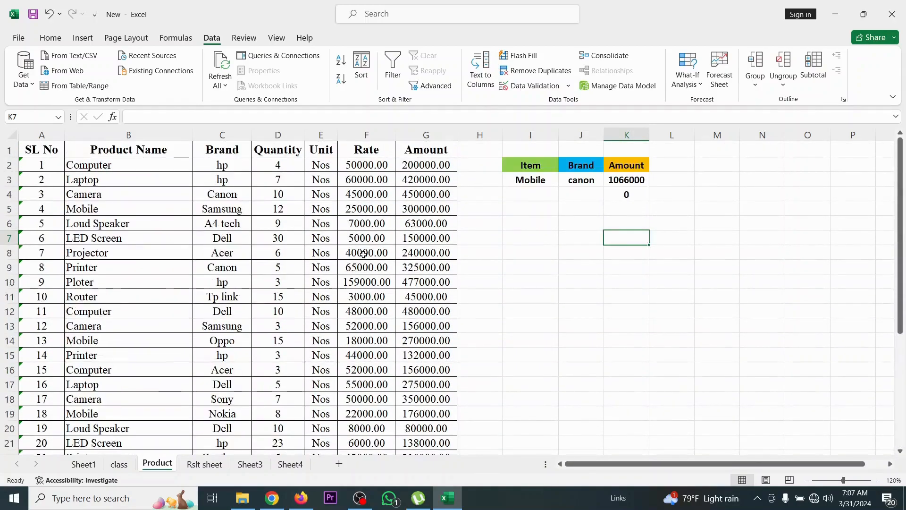